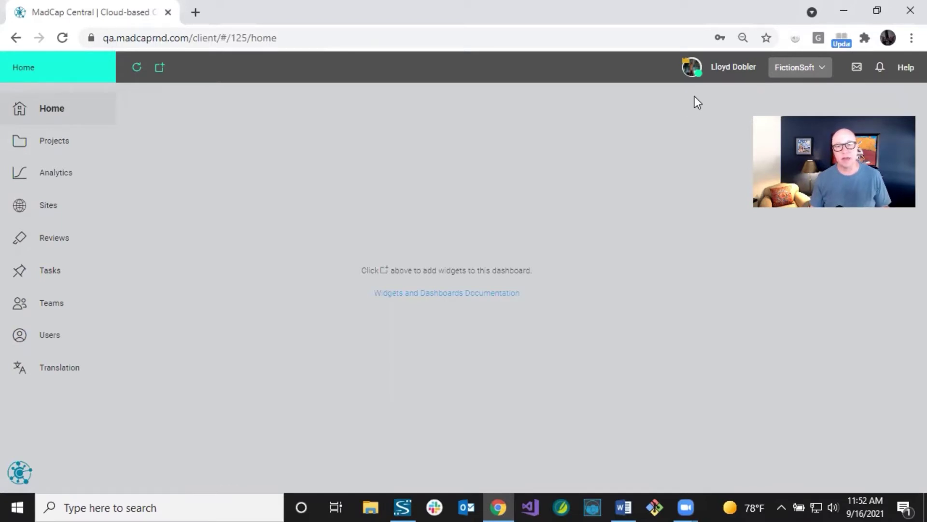
Review the user's profile permissions, close settings without saving, and open the Tasks boards list
click(707, 74)
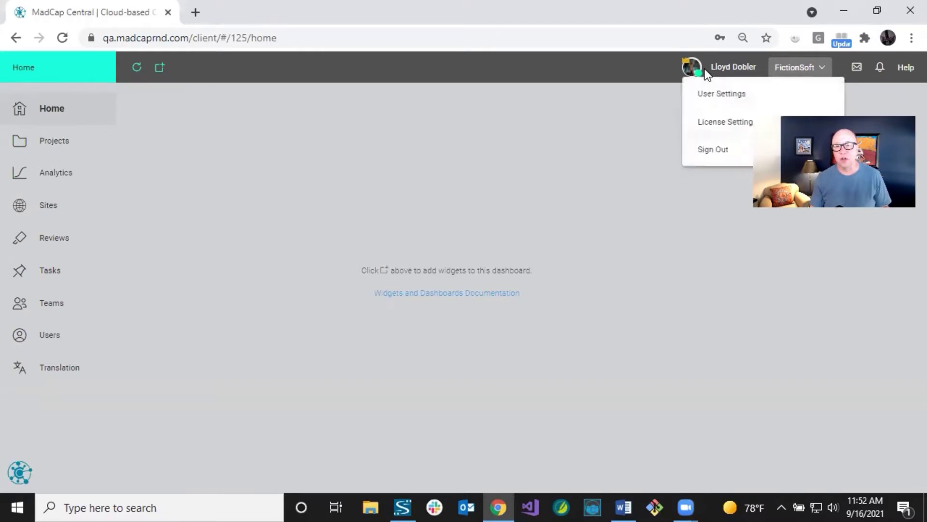
click(706, 94)
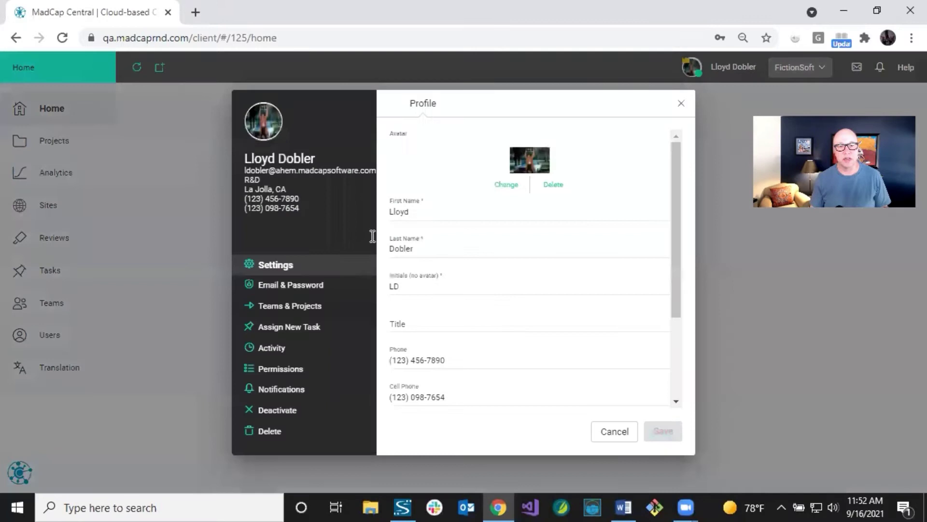
click(273, 372)
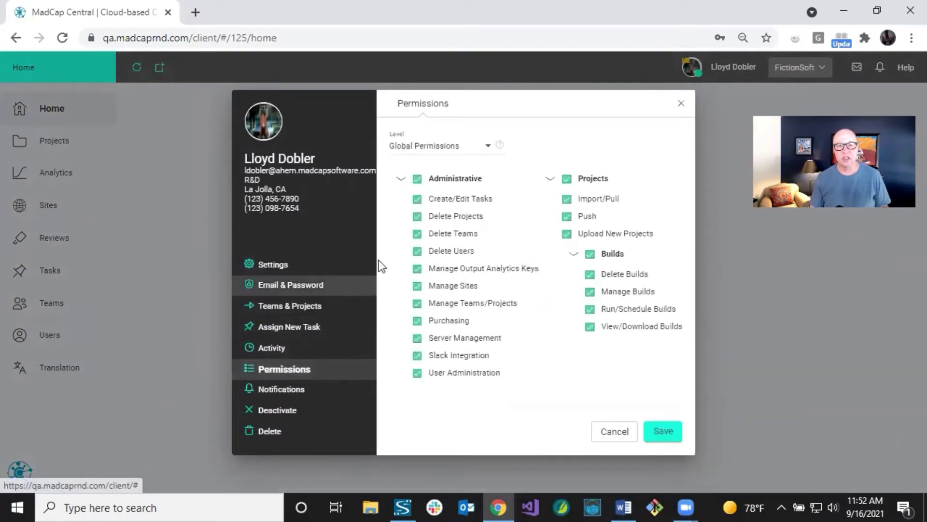
mouse_move(456, 195)
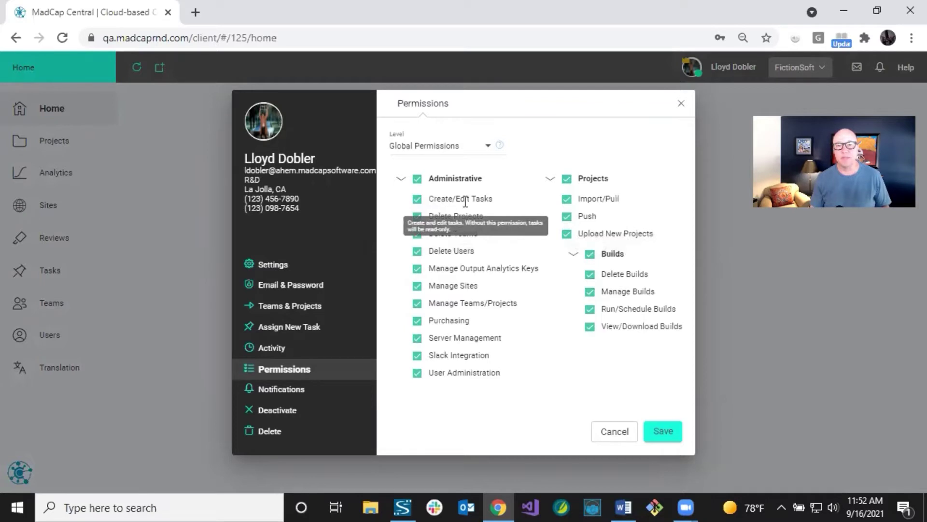
click(611, 432)
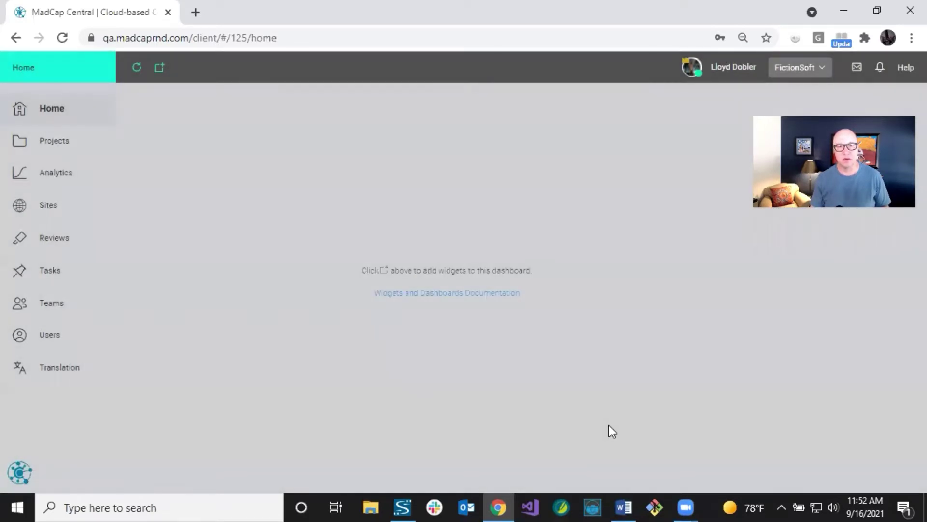
click(56, 273)
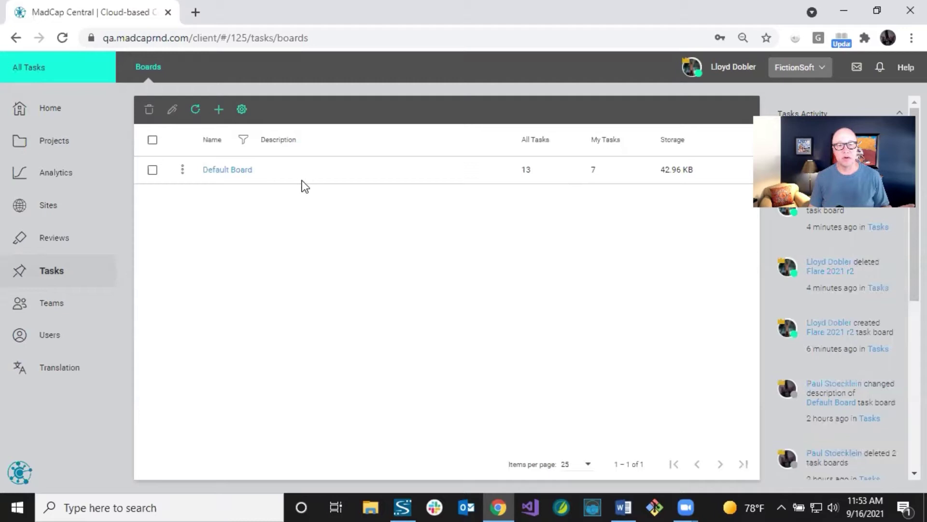
Add board 'Flare 2021 r2', owned by the signed-in user, described 'My description', and save it
click(220, 112)
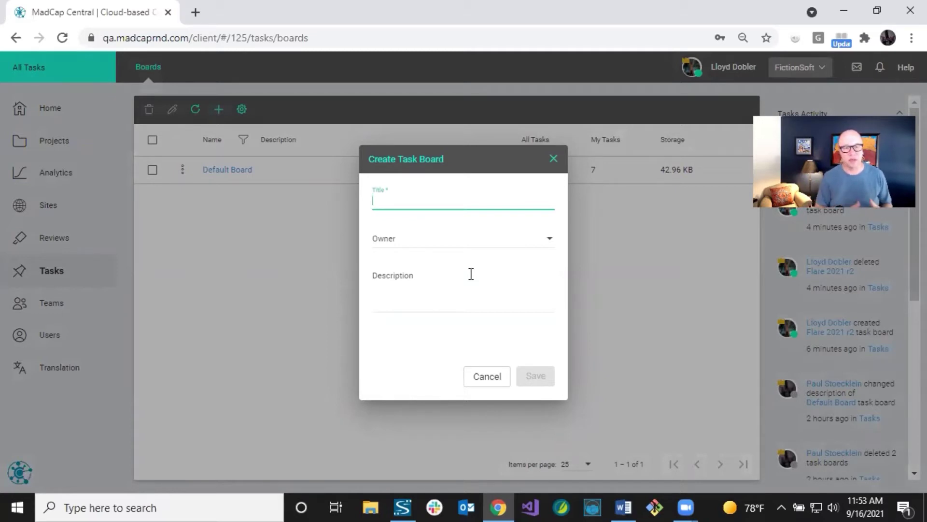
text(Flare)
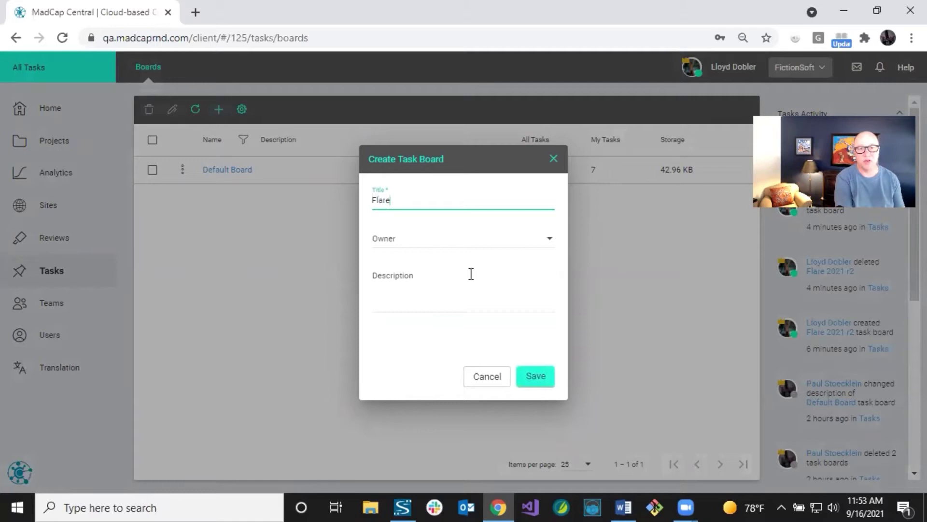
text( 2021)
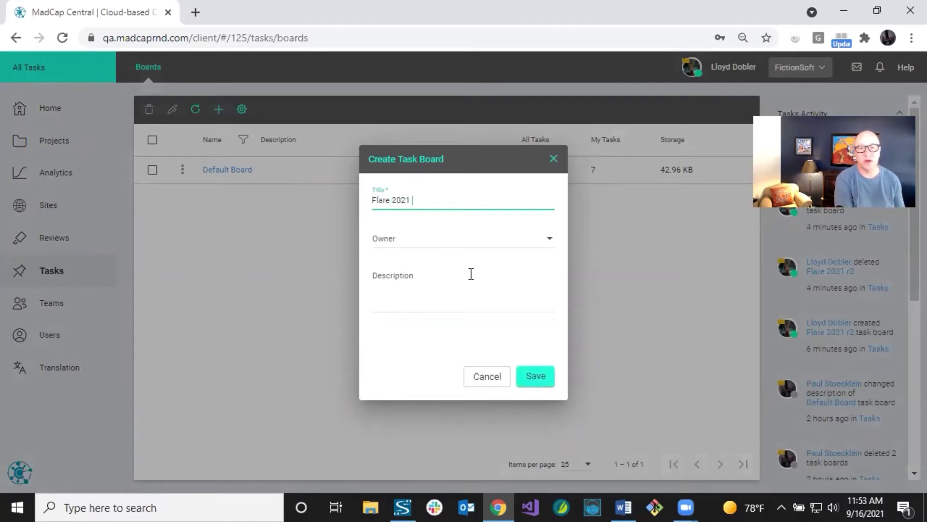
text( r2)
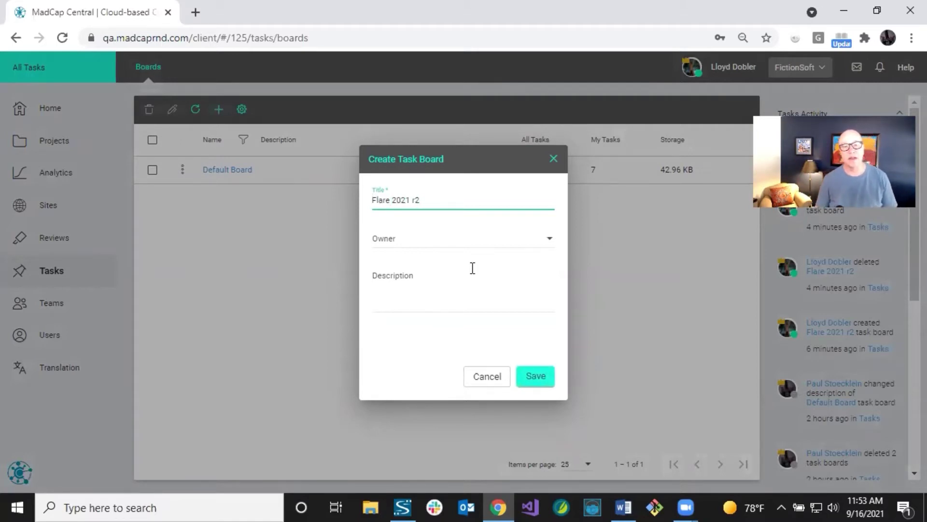
click(549, 243)
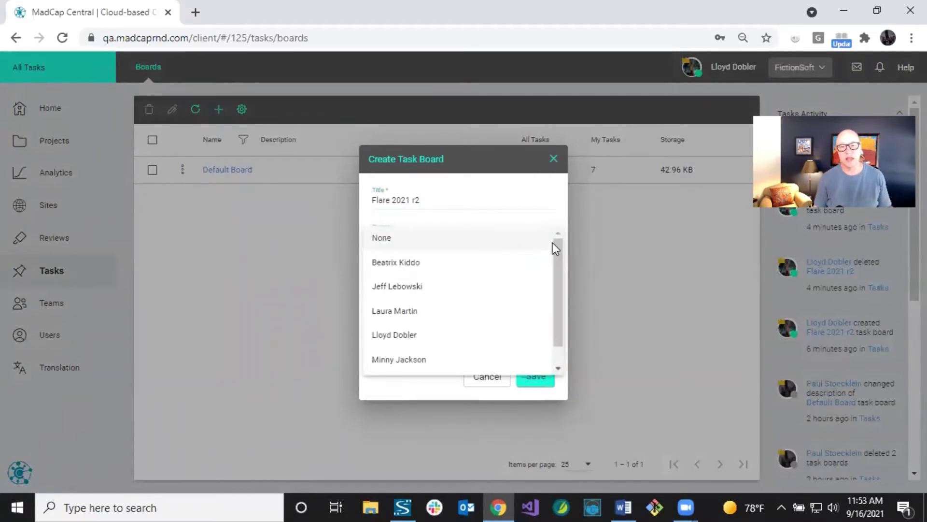
drag(557, 248, 561, 285)
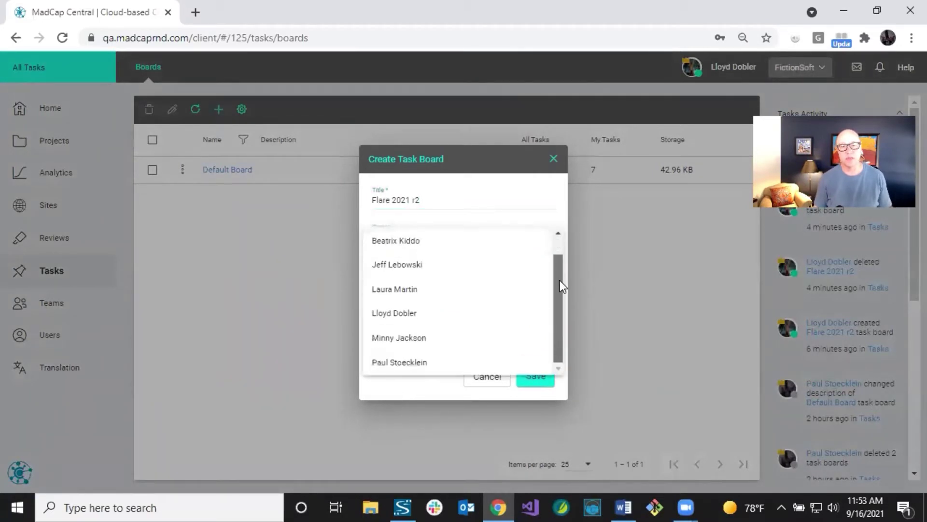
click(403, 314)
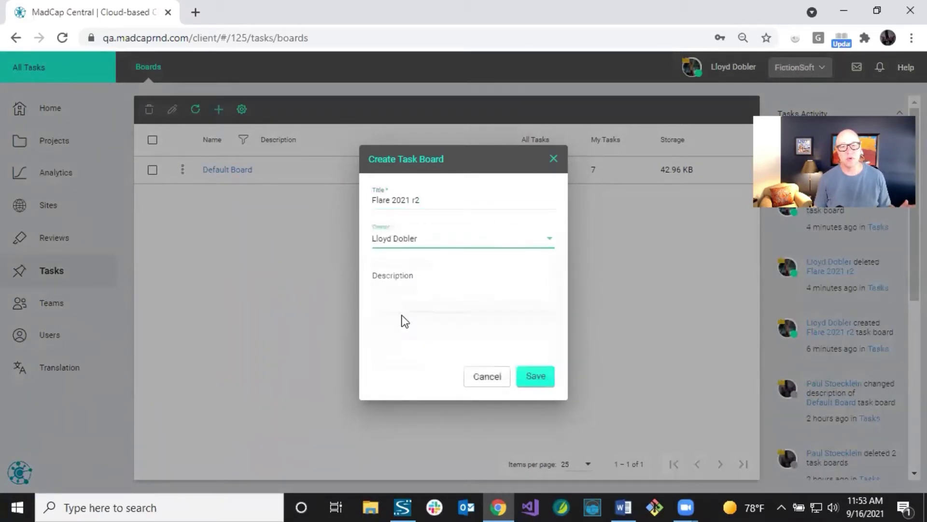
click(414, 288)
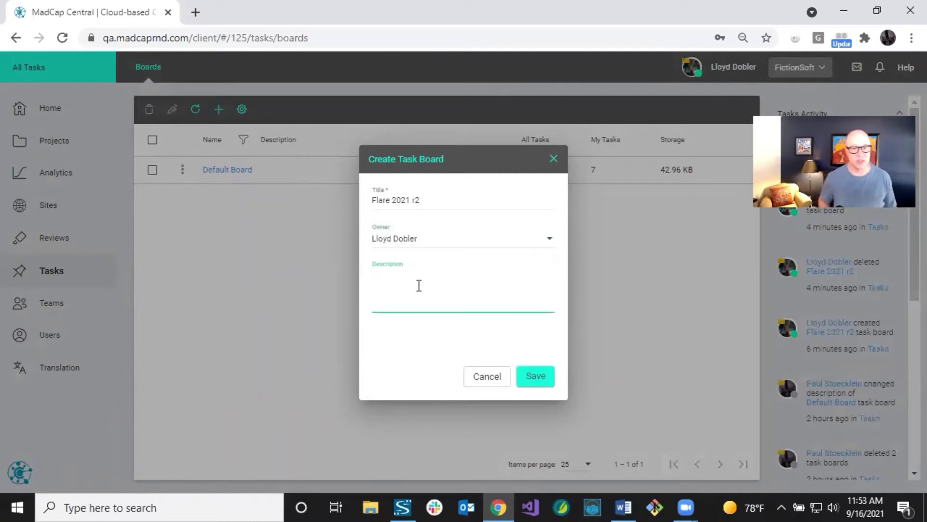
text(My des)
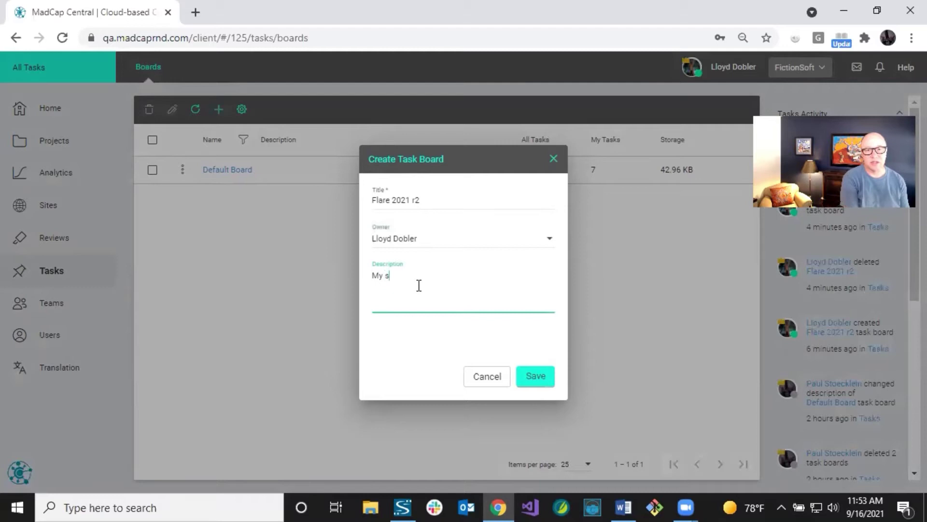
key(BackSpace)
key(BackSpace)
key(BackSpace)
text(description)
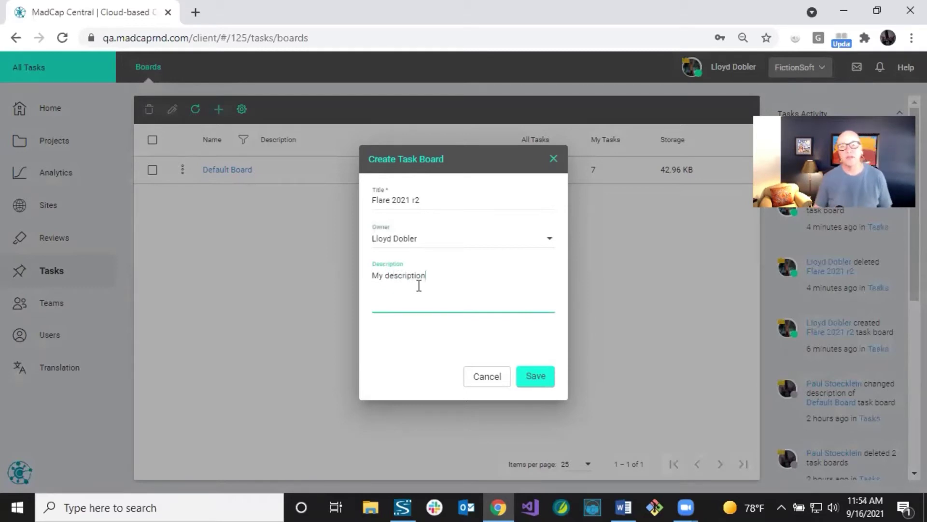
click(533, 375)
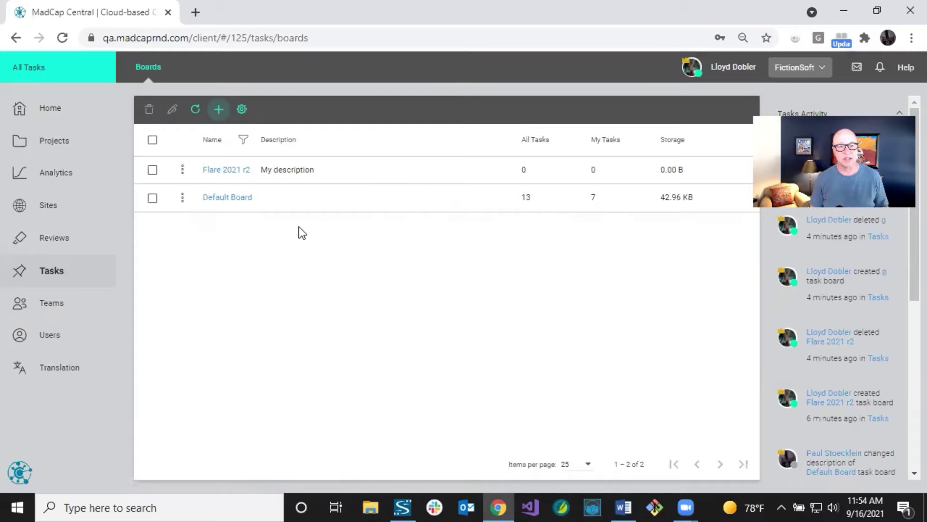
Open the Default Board to see its 4 To Do, 3 In Progress and 2 Completed tasks
click(225, 199)
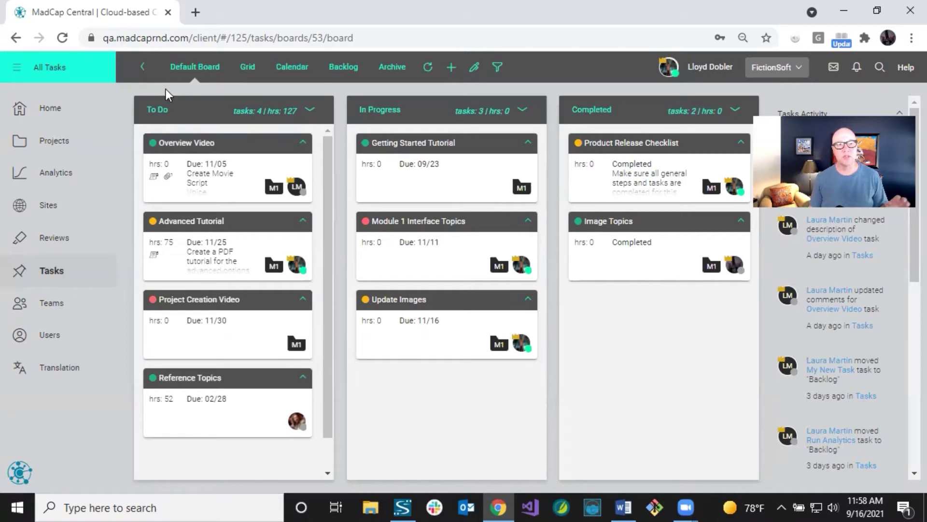
Go back to the boards list, open Flare 2021 r2, and start a new task there
click(142, 67)
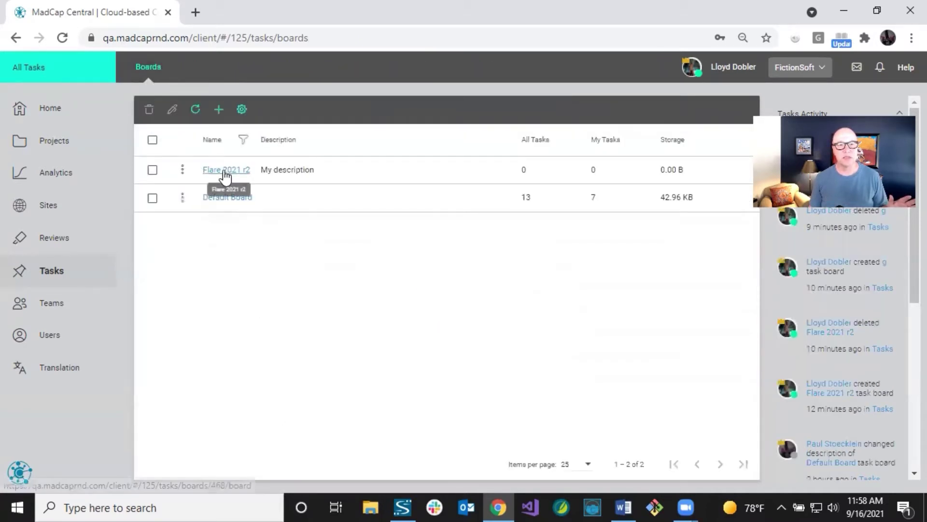
click(224, 171)
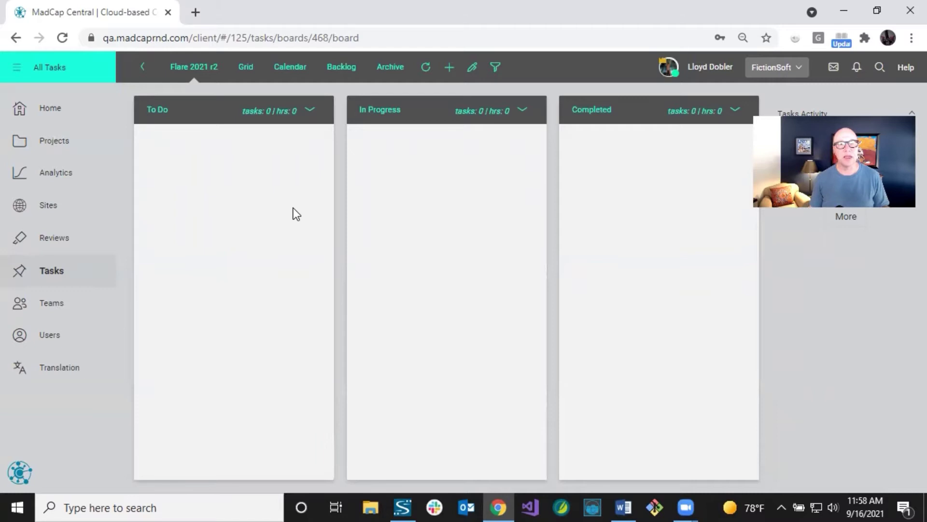
click(450, 71)
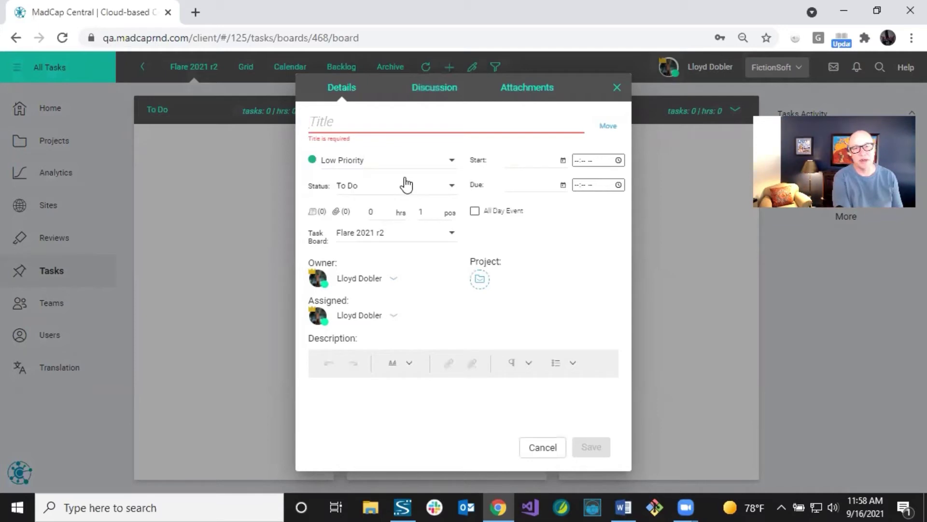
Enter 'Micro Content' as the new task's title
text(Micr)
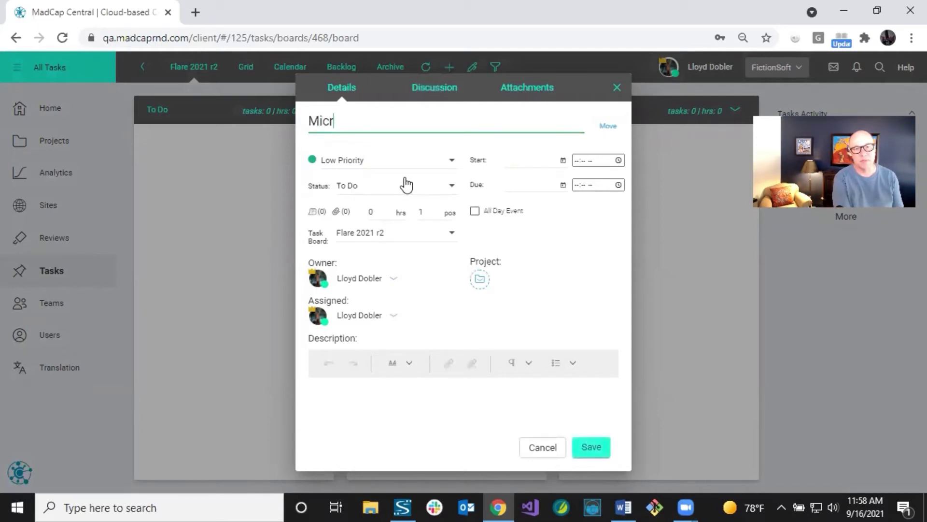
text(o Content)
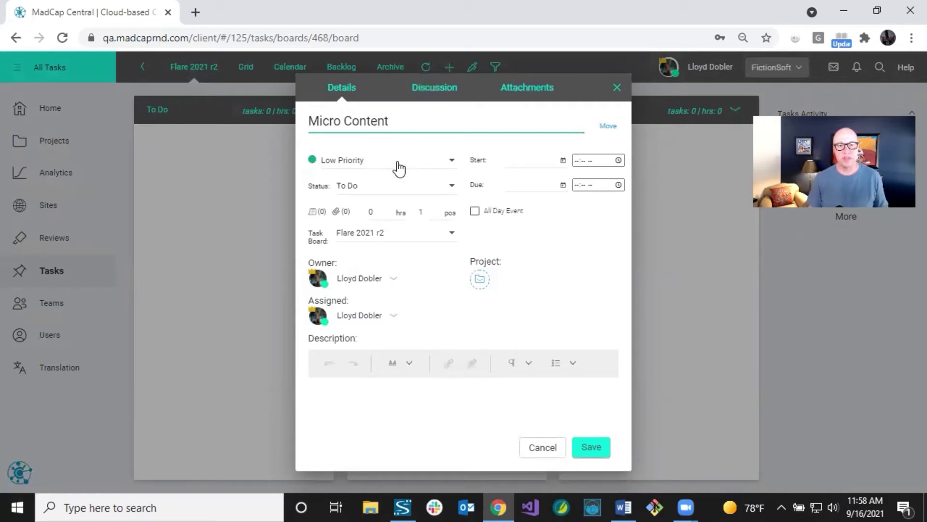
Change the task's priority from Low to Medium Priority
click(448, 161)
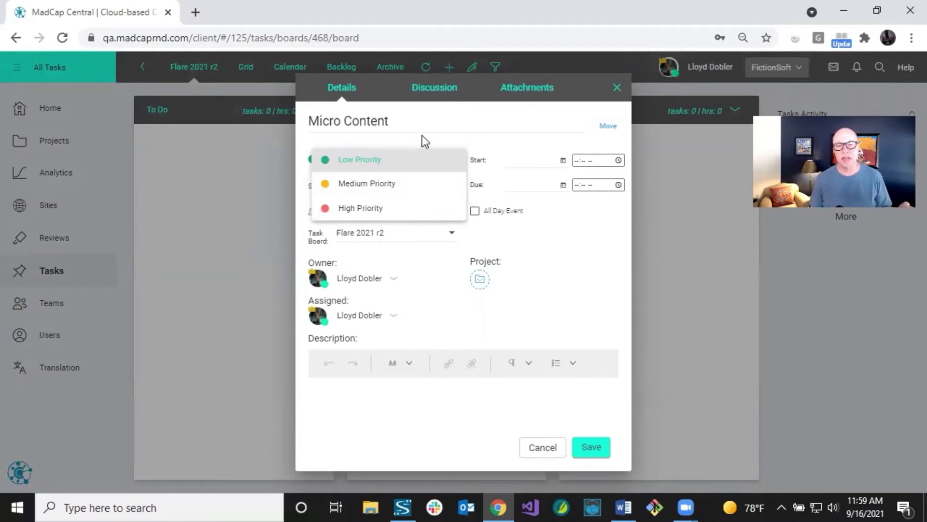
click(372, 183)
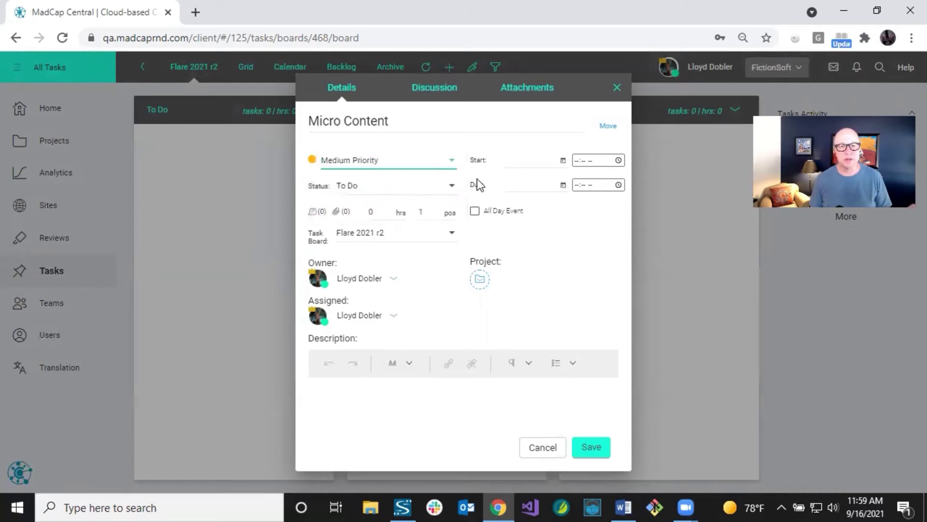
click(452, 187)
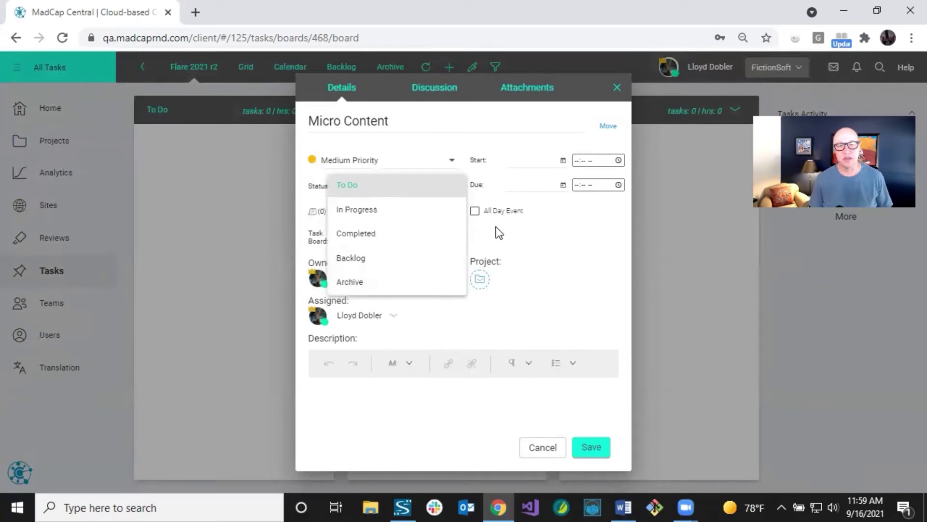
click(547, 235)
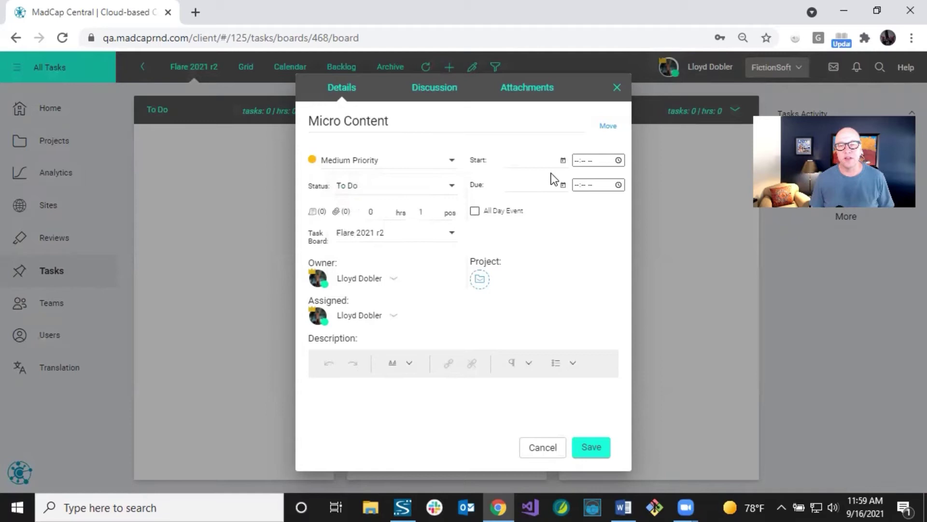
Set start date September 20, 2021 and due date October 22, 2021, with All Day Event off
click(562, 162)
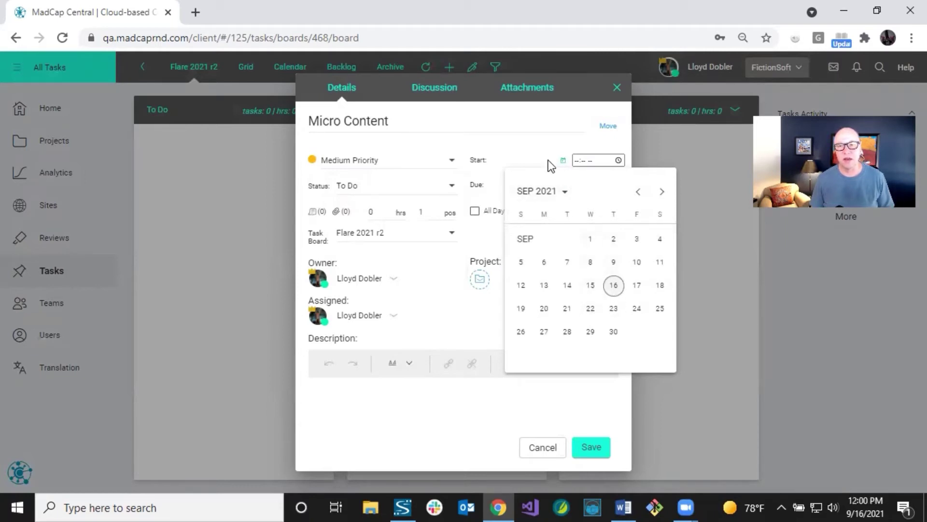
click(543, 308)
click(563, 185)
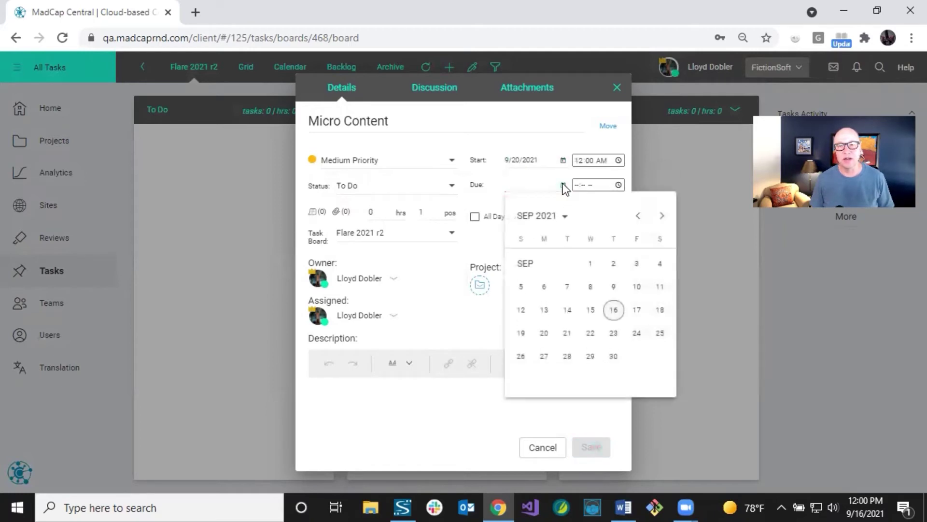
click(661, 217)
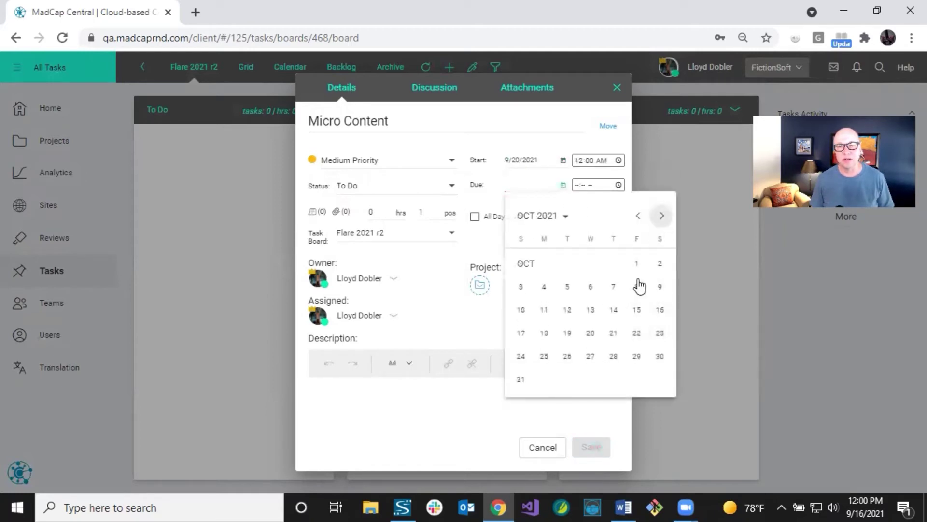
click(636, 332)
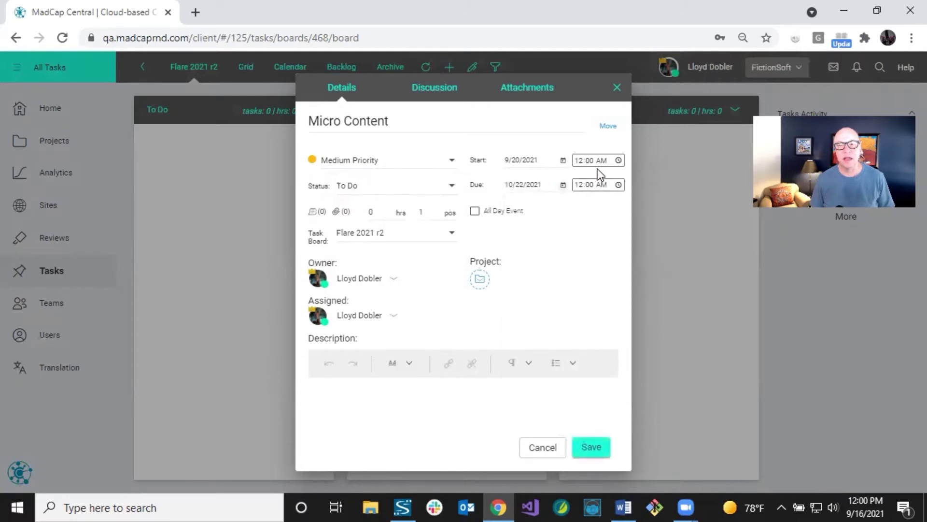
click(476, 212)
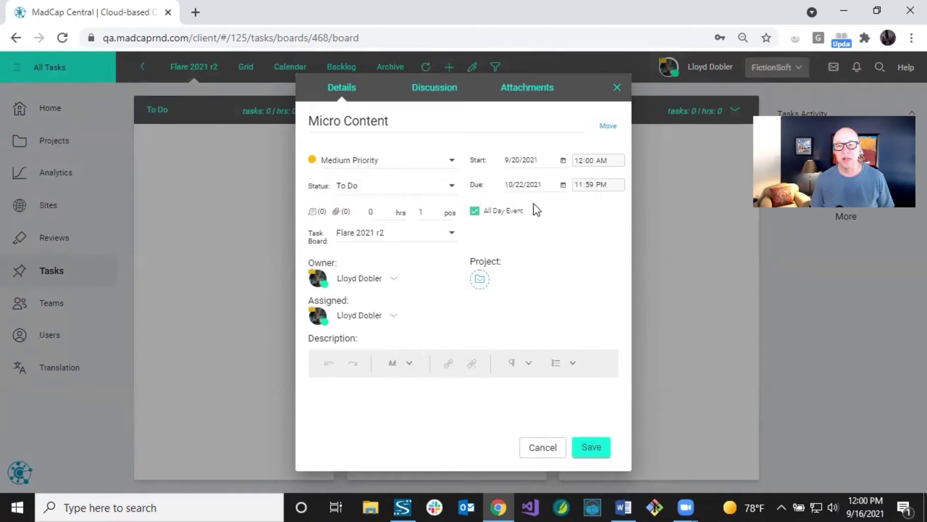
click(474, 212)
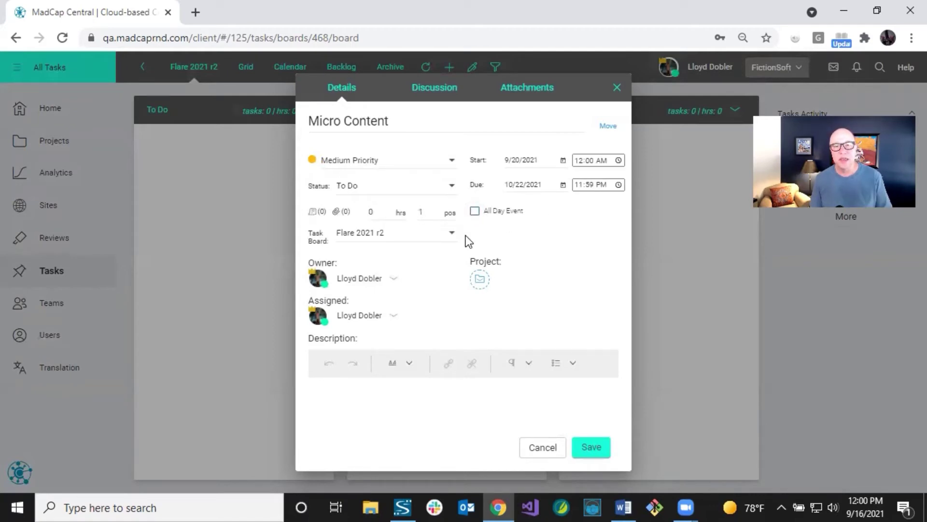
Set the hours estimate to 60, fixing a mistyped 69, leaving pos at 1
click(432, 214)
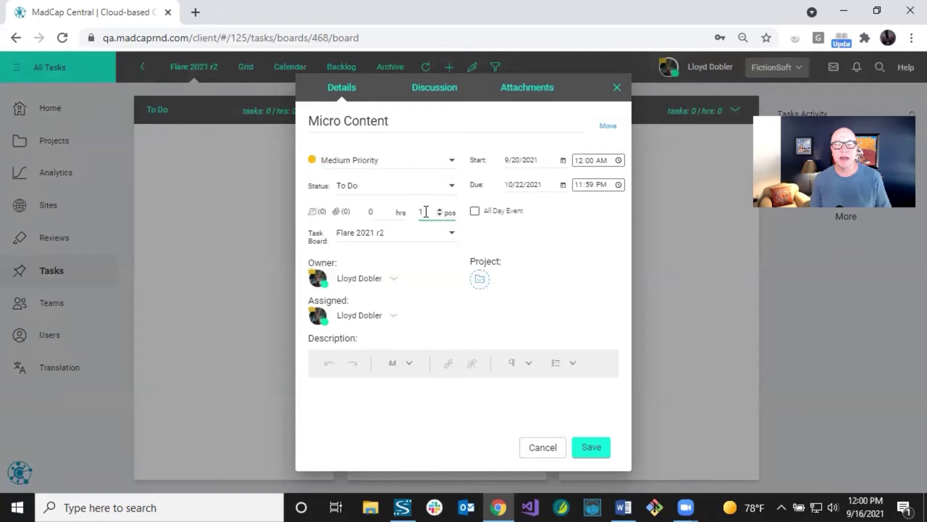
drag(418, 213, 426, 213)
click(376, 212)
double_click(374, 213)
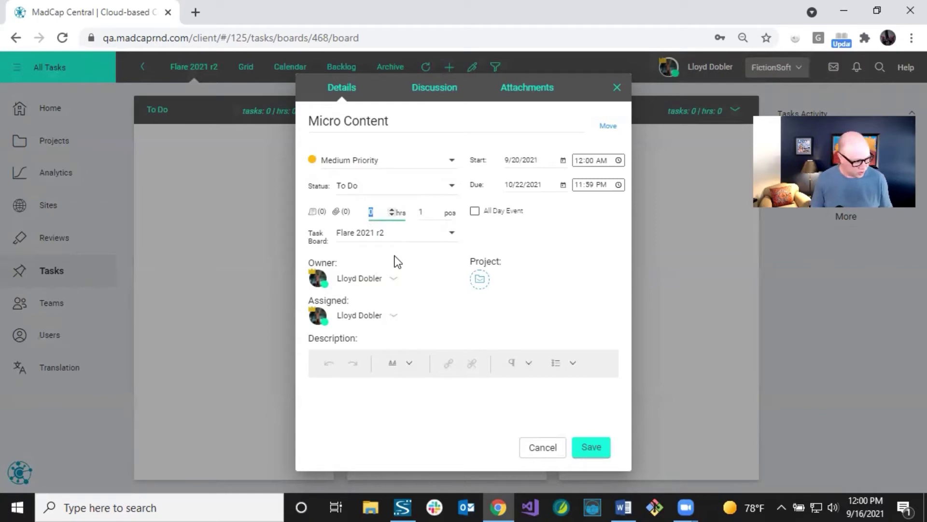
text(69)
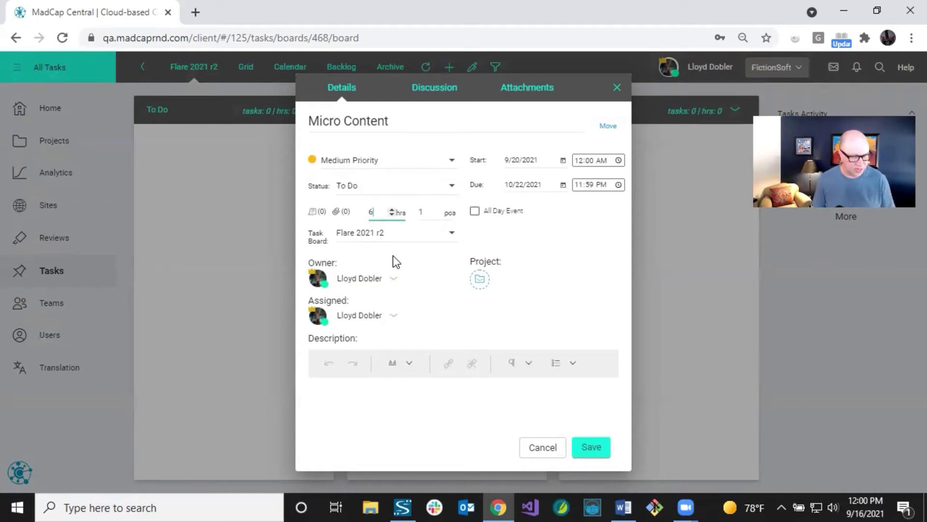
click(540, 254)
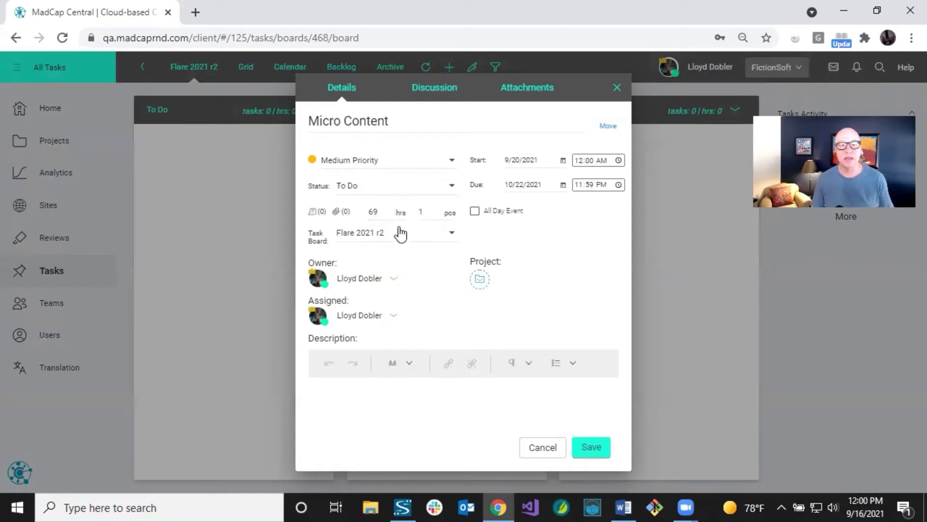
click(381, 210)
key(BackSpace)
text(0)
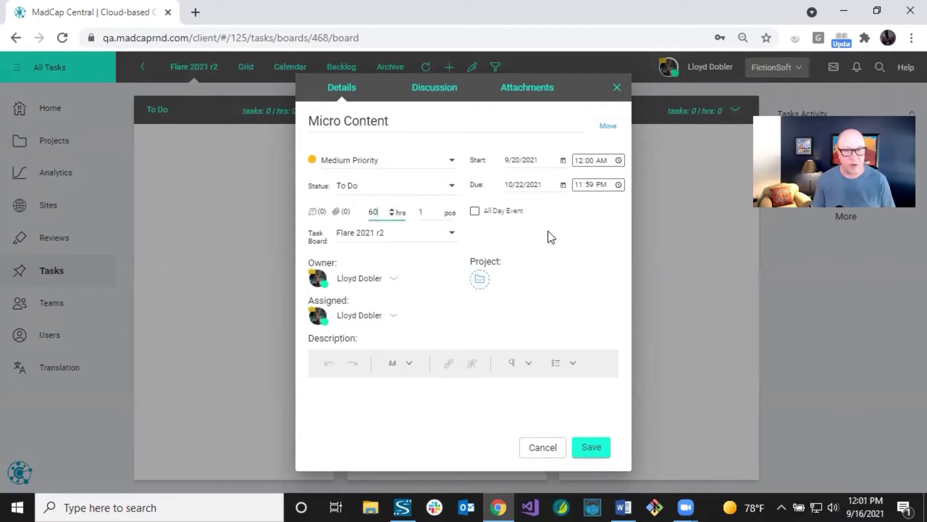
click(599, 261)
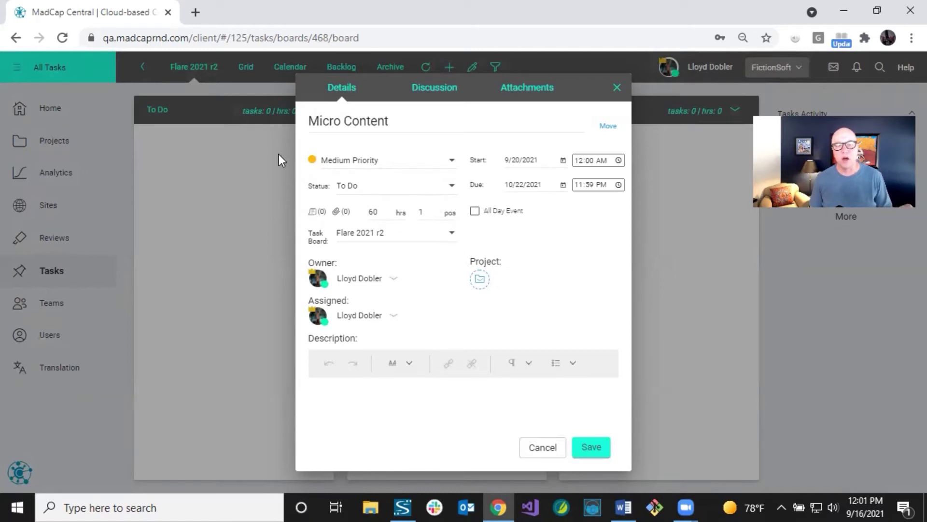
double_click(427, 213)
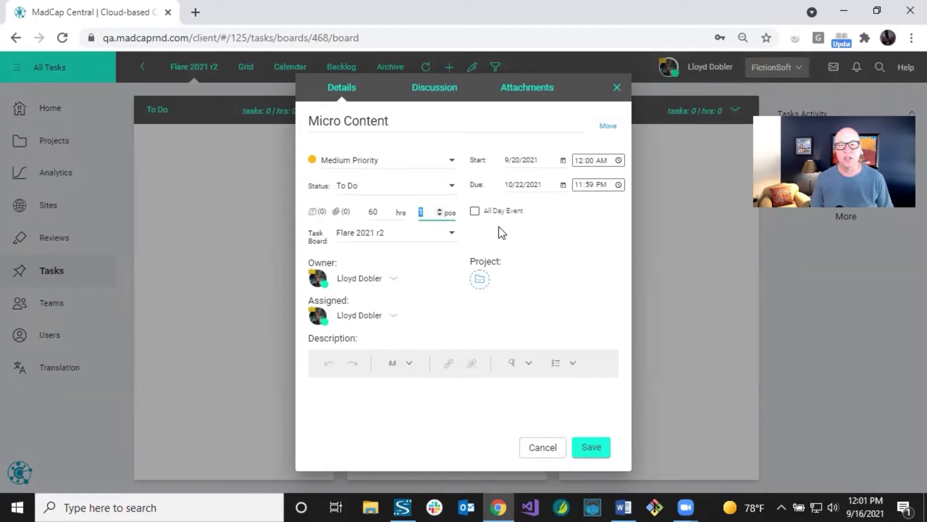
Keep the task on the Flare 2021 r2 board and assign it to another team member
click(523, 234)
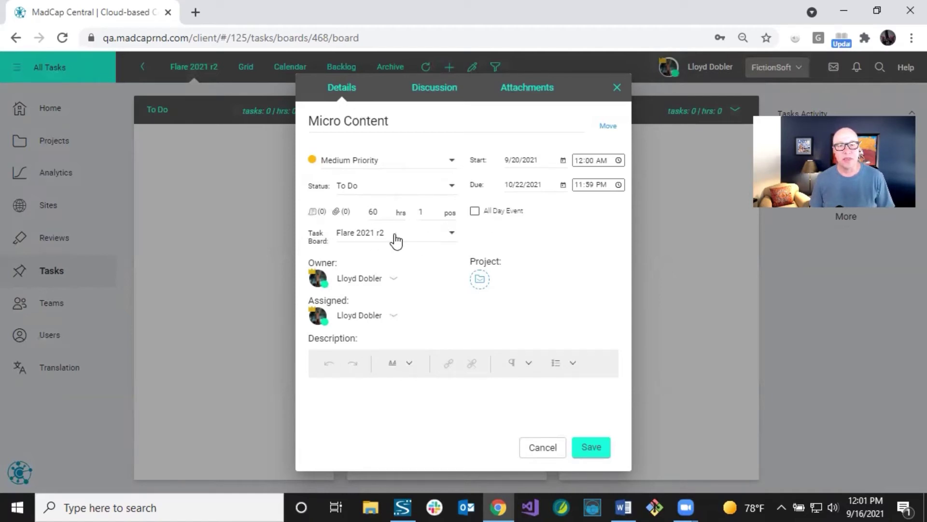
click(454, 233)
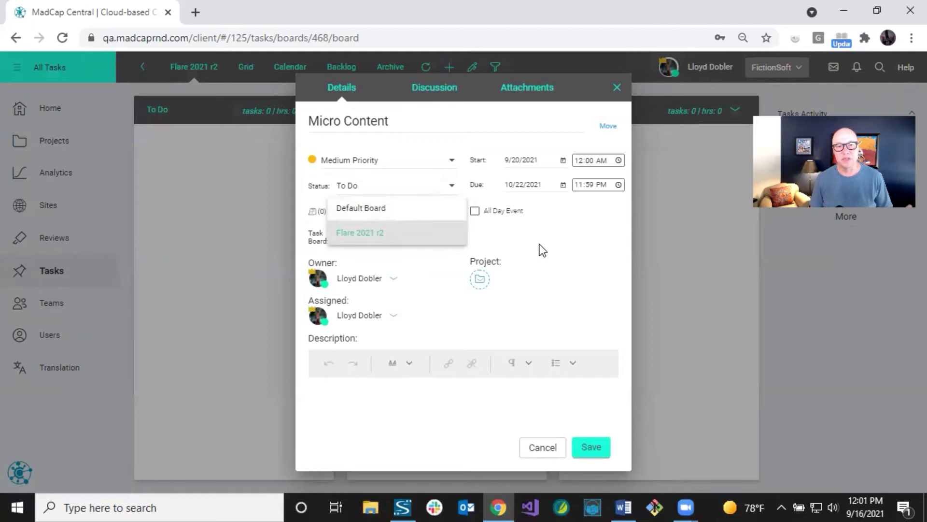
click(563, 250)
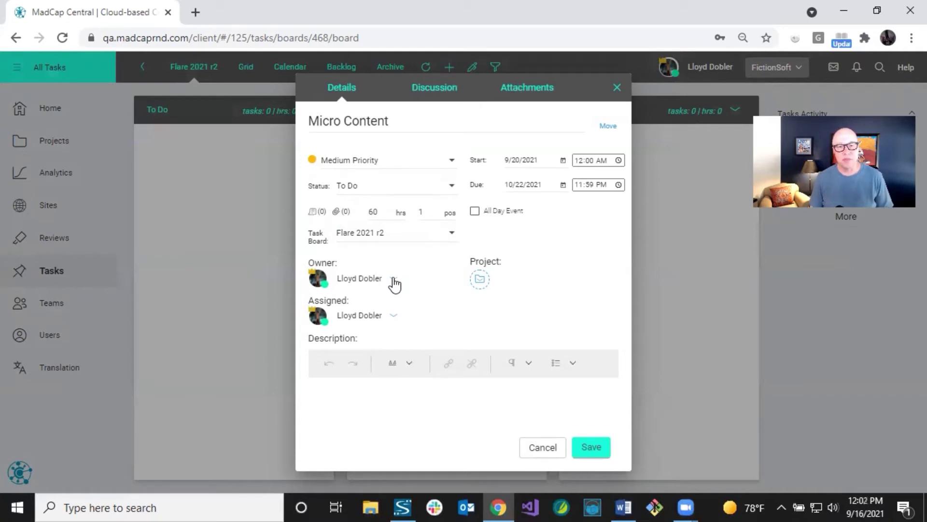
click(395, 318)
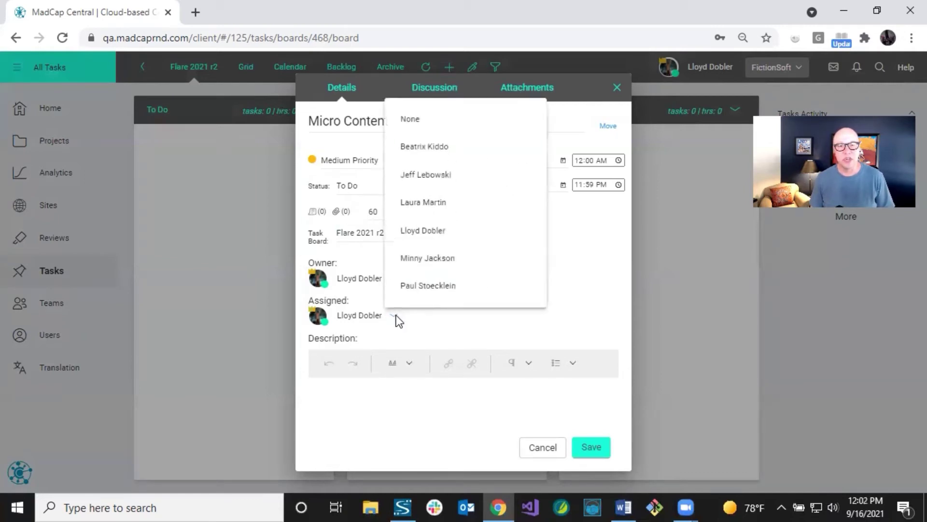
click(416, 179)
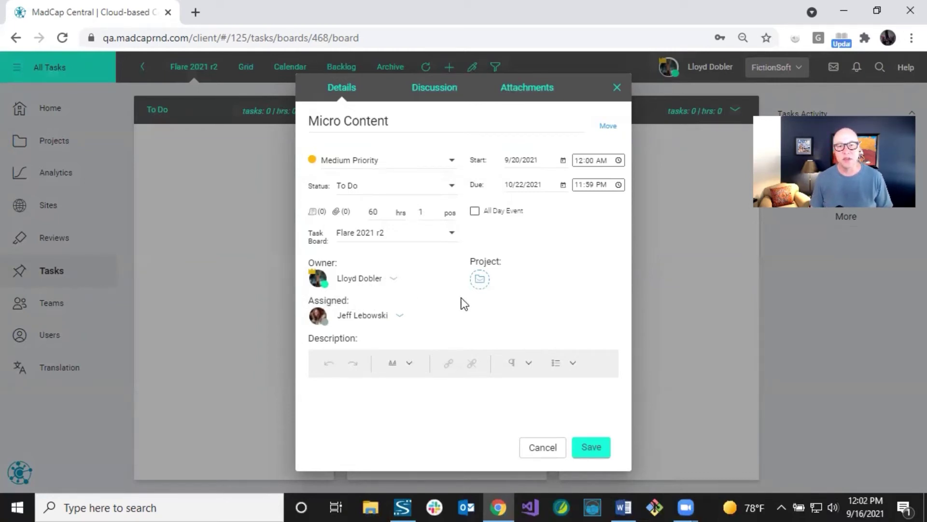
Link the Micro Content task to the project New Project
click(479, 281)
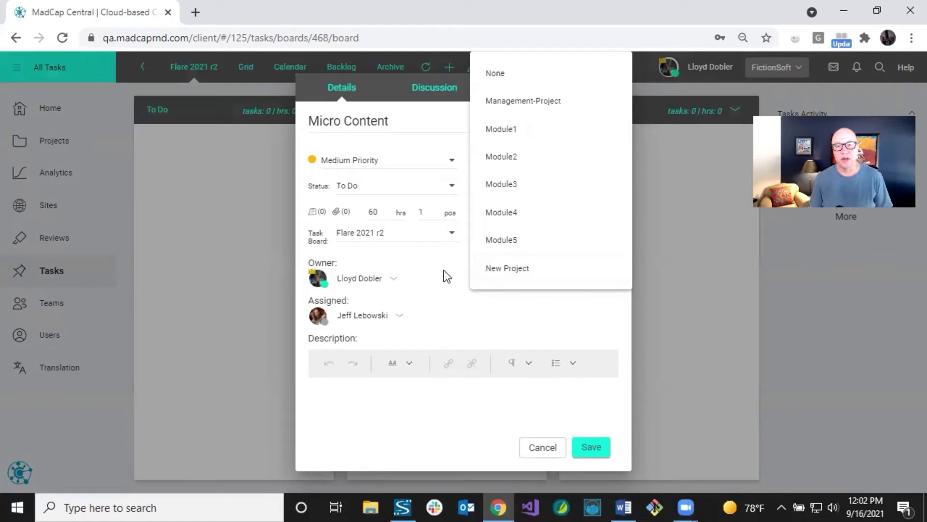
click(504, 270)
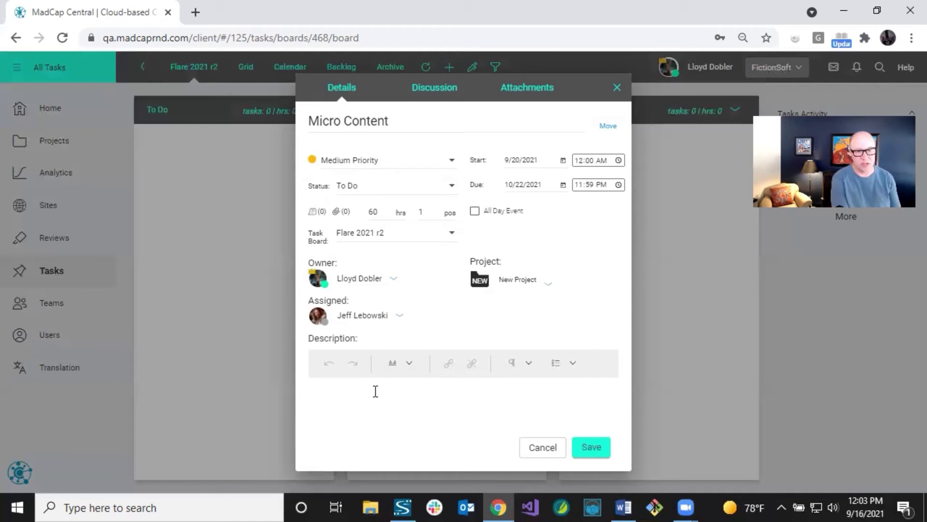
Type description lines 'My summary of this task.', 'Slack channel: #flare-micro-content' and 'PBI'
text(My )
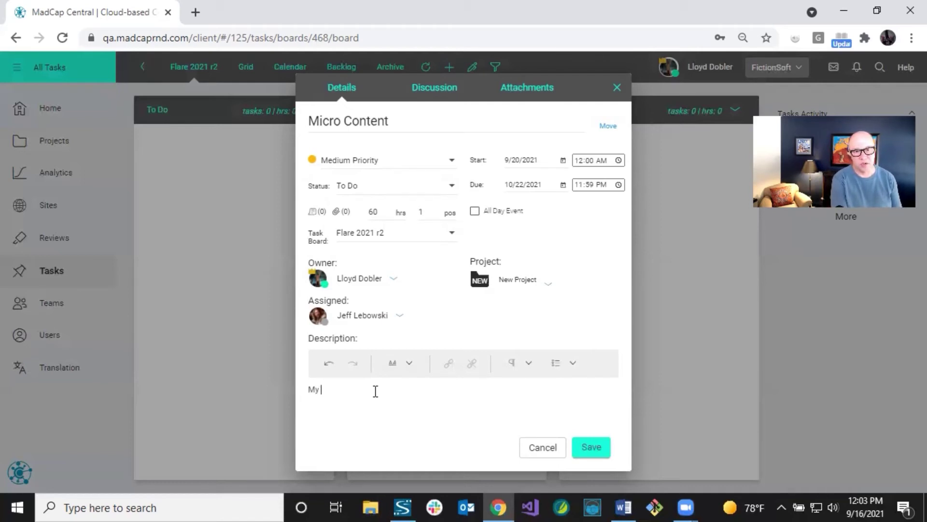
text(summary )
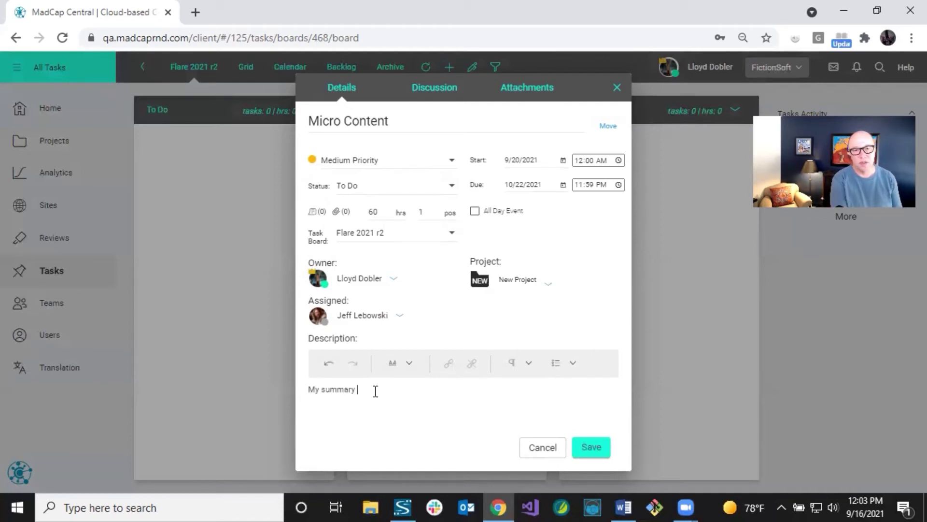
text(of this task.)
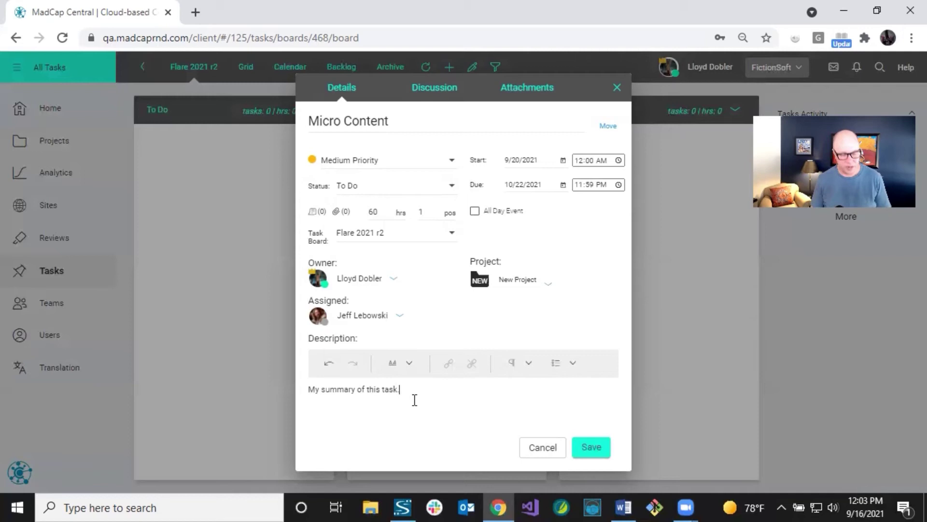
key(Return)
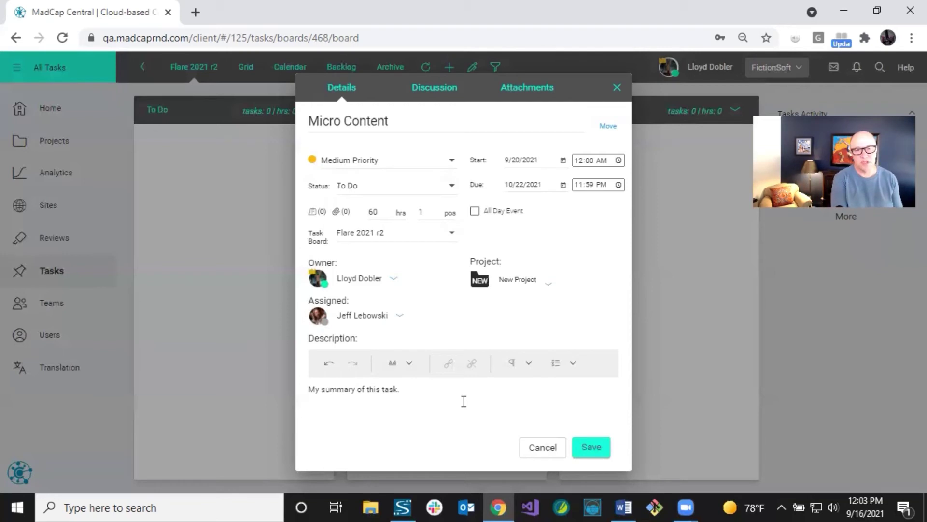
text(Slack channel: )
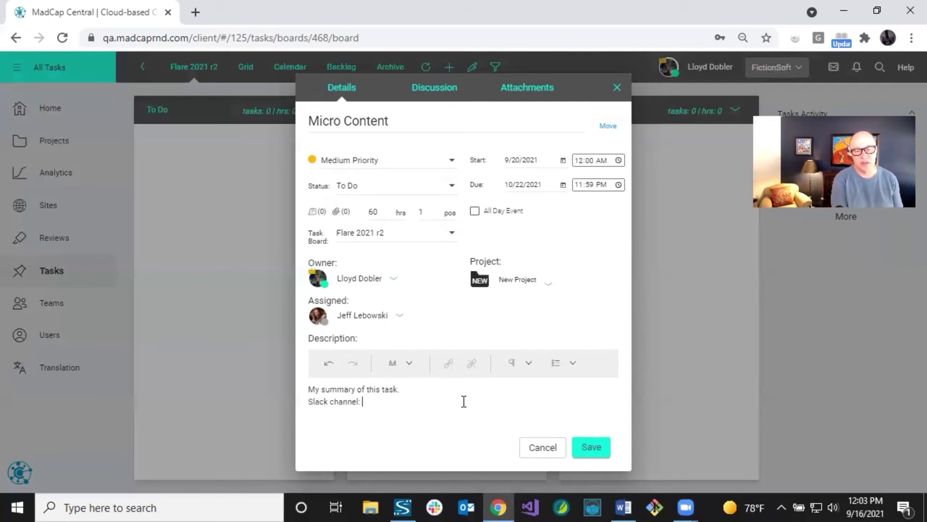
text(#flare-)
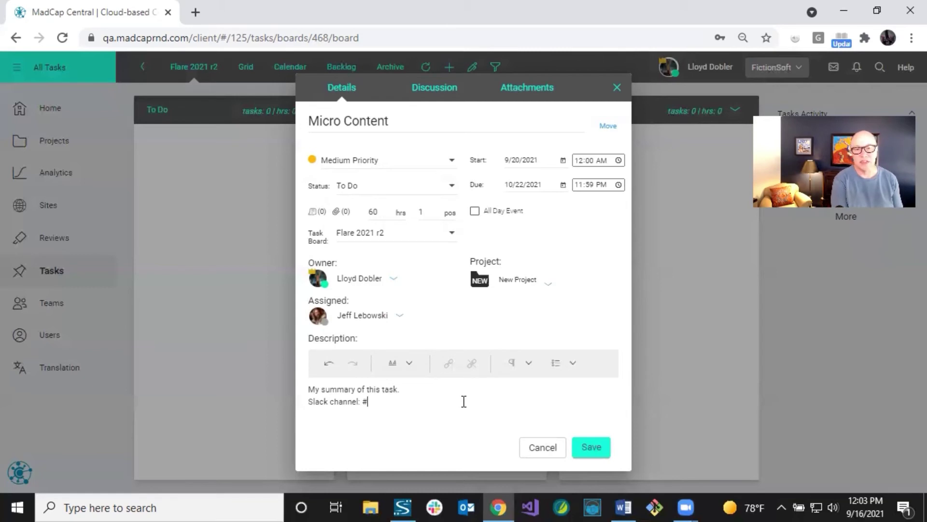
text(mico)
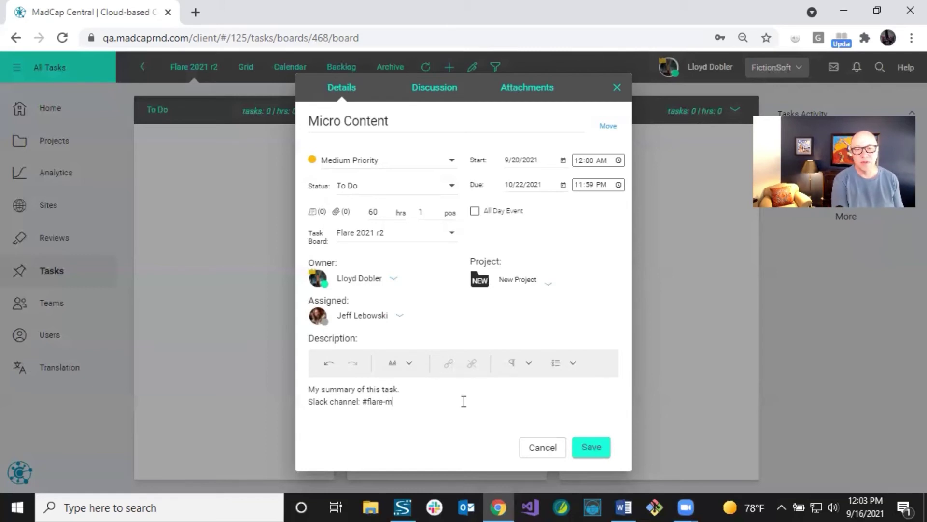
key(BackSpace)
key(BackSpace)
text(cro-co)
text(ntent)
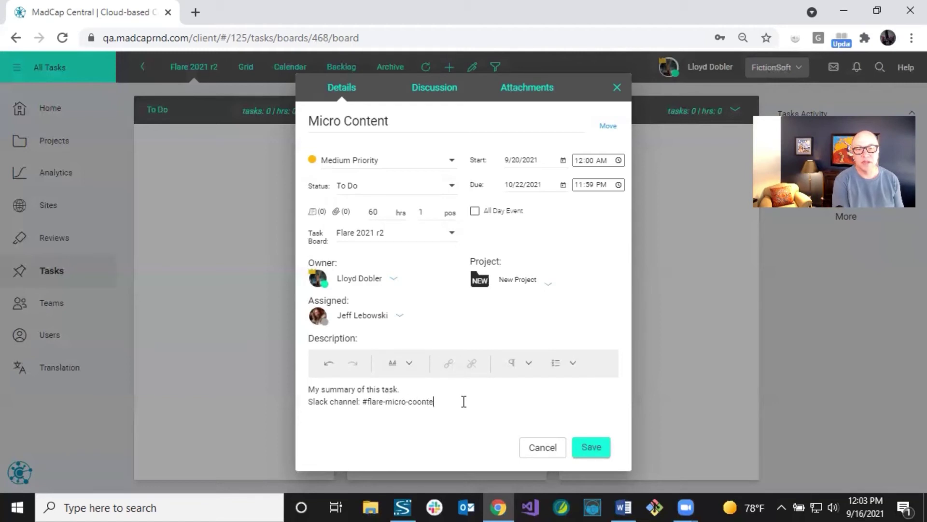
key(BackSpace)
key(BackSpace)
key(BackSpace)
key(BackSpace)
key(BackSpace)
text(ntent)
key(BackSpace)
key(BackSpace)
key(BackSpace)
text(ent)
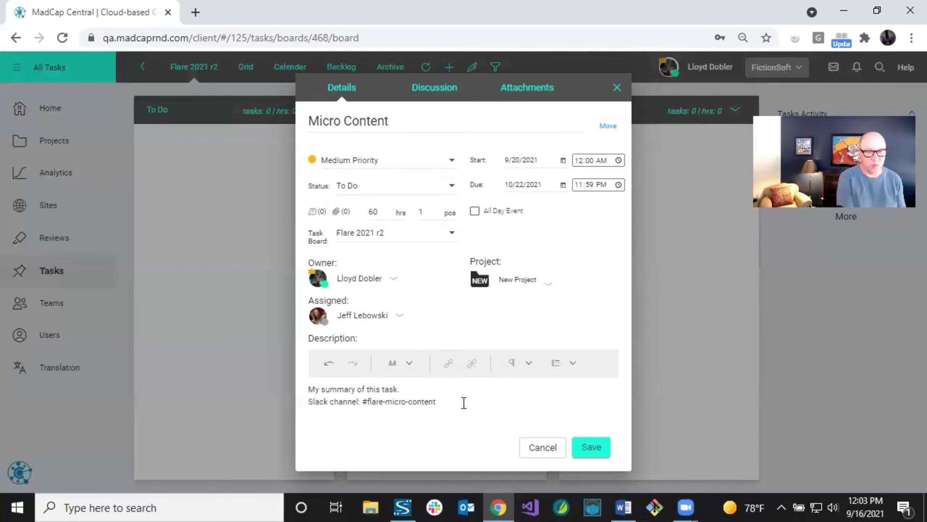
text(PBI)
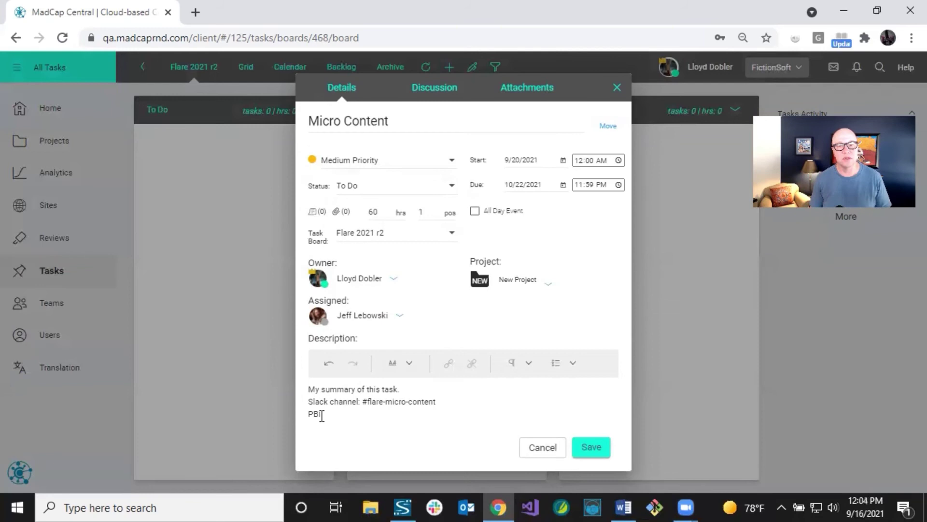
Leave PBI unlinked after cancelling the link popup, and add a 'Dev Lead:' line with the lead's name
drag(309, 414, 323, 413)
click(324, 414)
drag(309, 414, 328, 415)
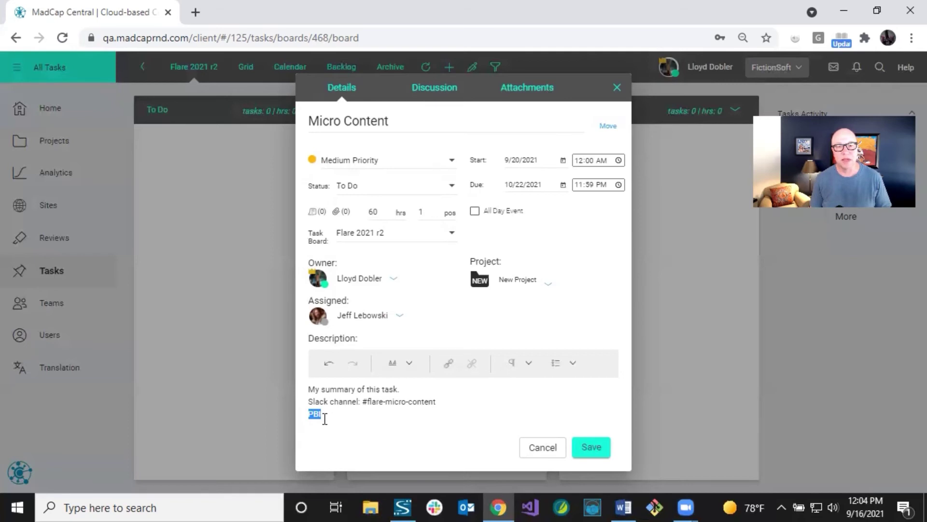
click(450, 365)
click(480, 306)
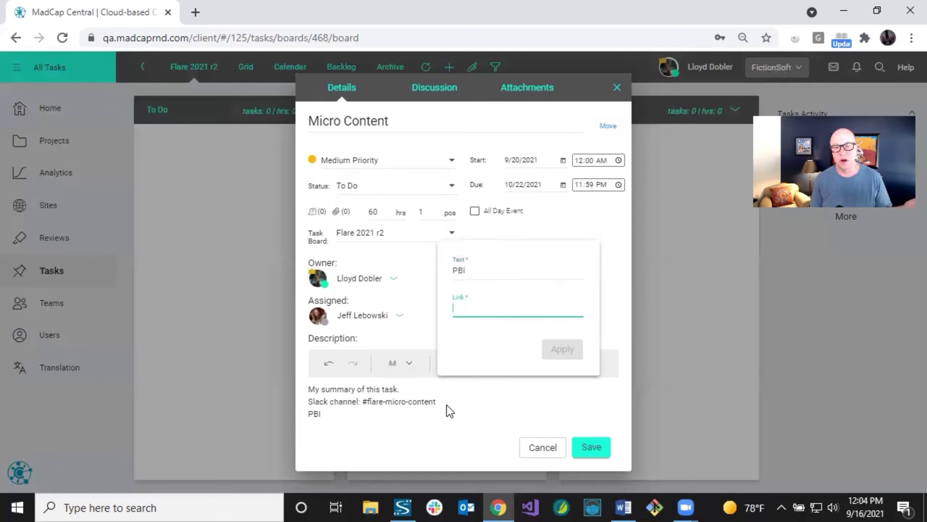
click(362, 413)
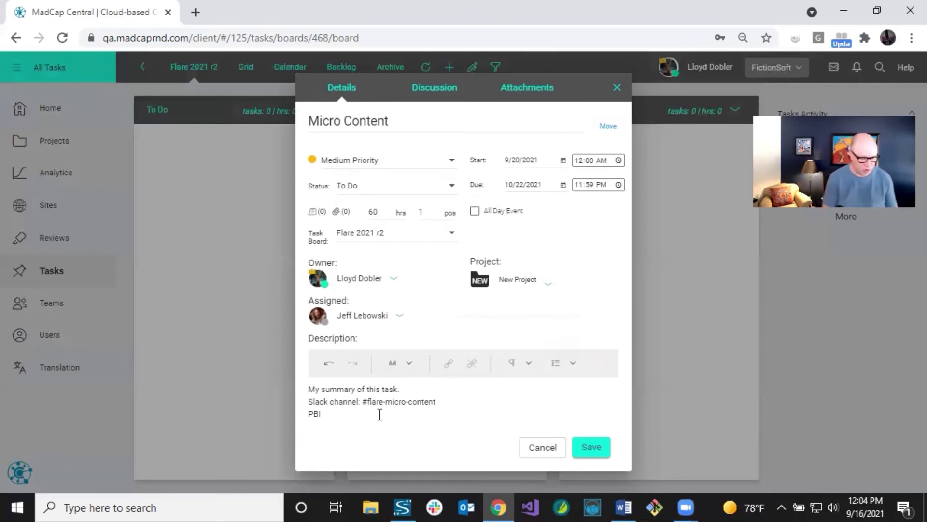
key(Return)
text(Dev )
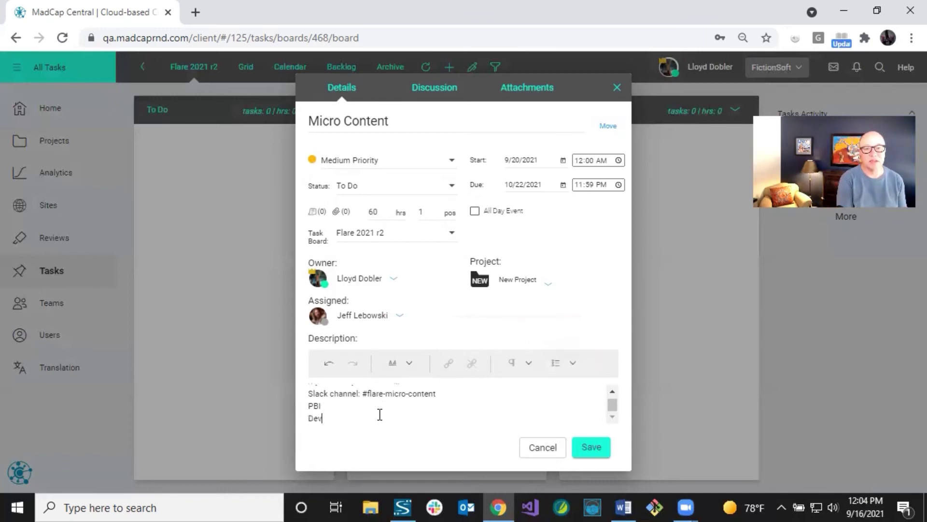
text(Lead: Tommy)
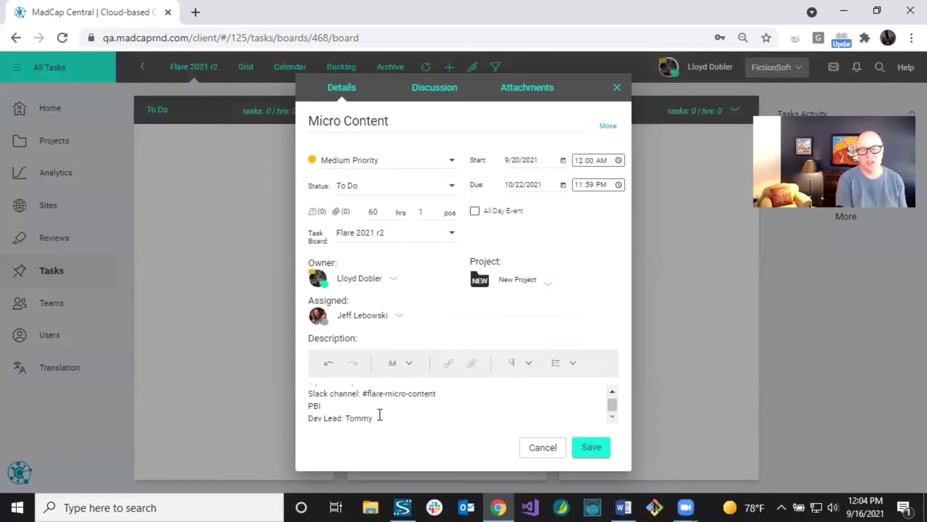
Add a 'QA Lead:' line with the lead's name, then 'Google Doc:' and 'Checklist' lines
key(Return)
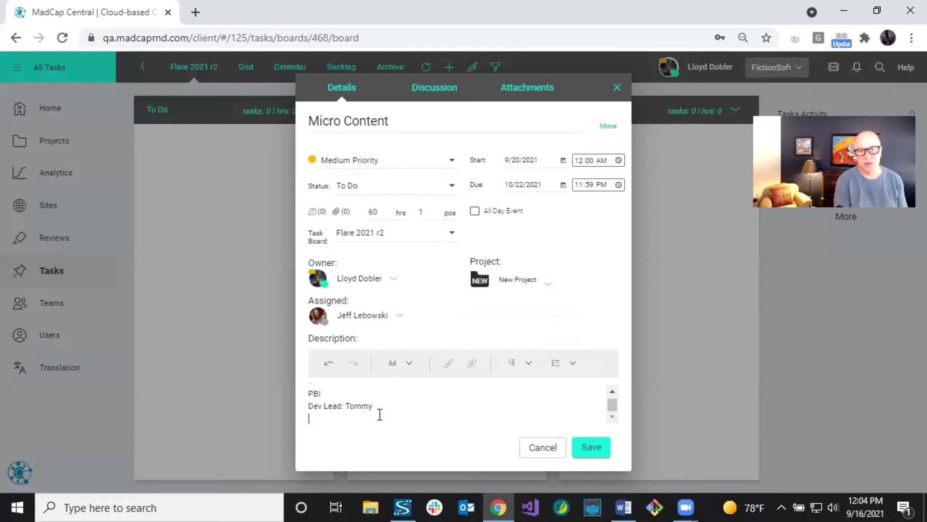
text(QA Lea)
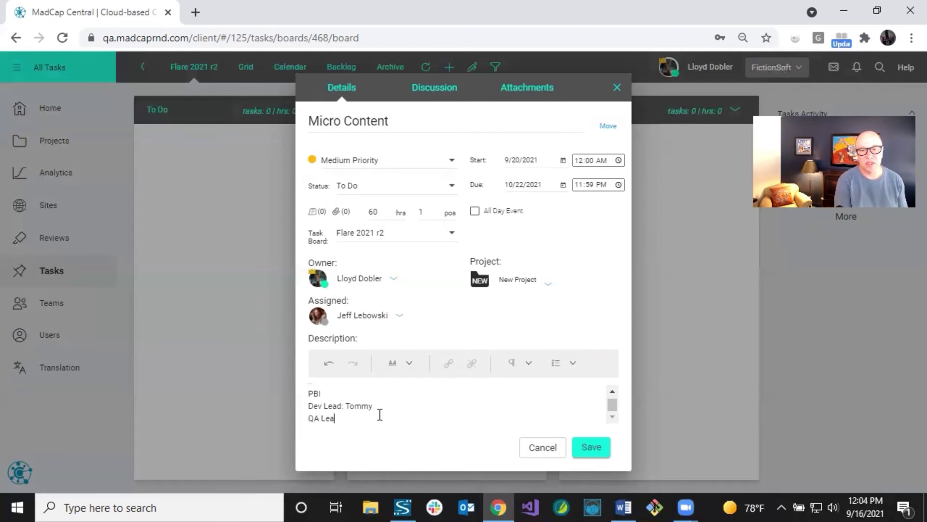
text(d: A)
text(lbert)
key(Return)
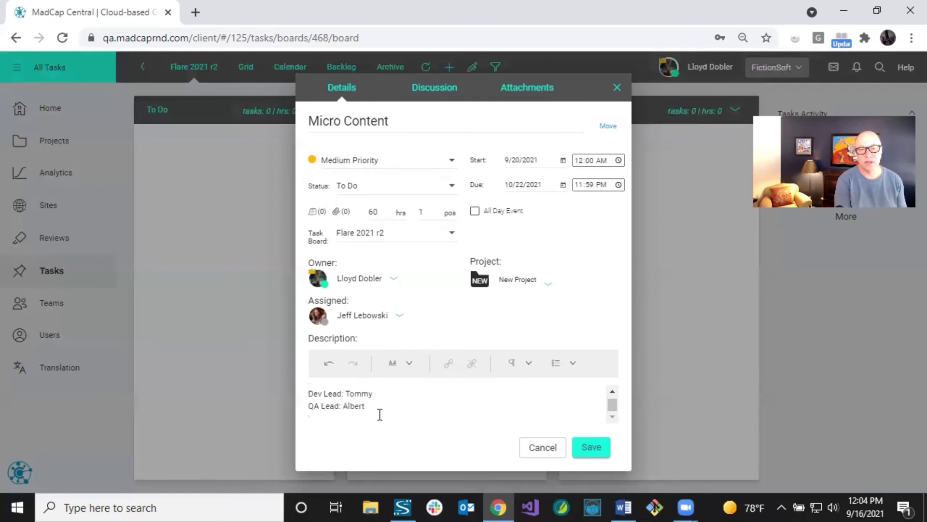
text(Google Doc:)
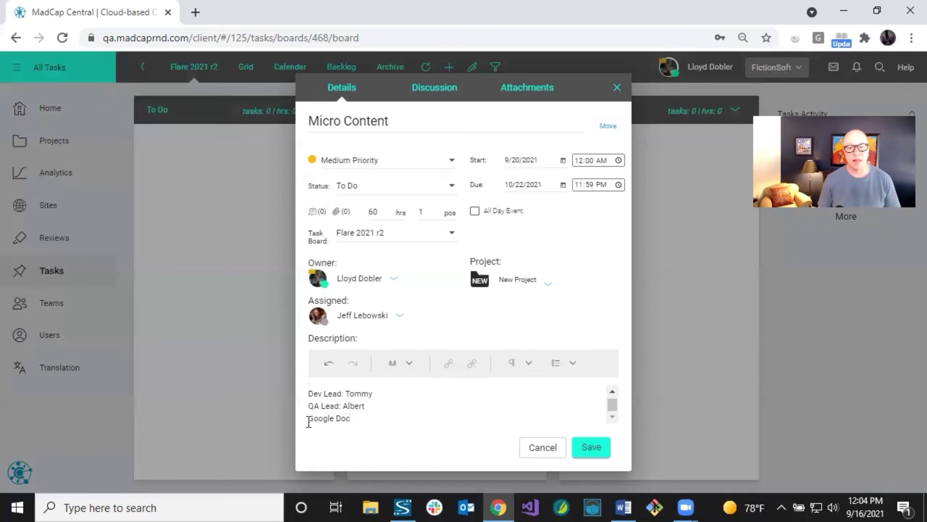
drag(307, 419, 355, 420)
click(357, 418)
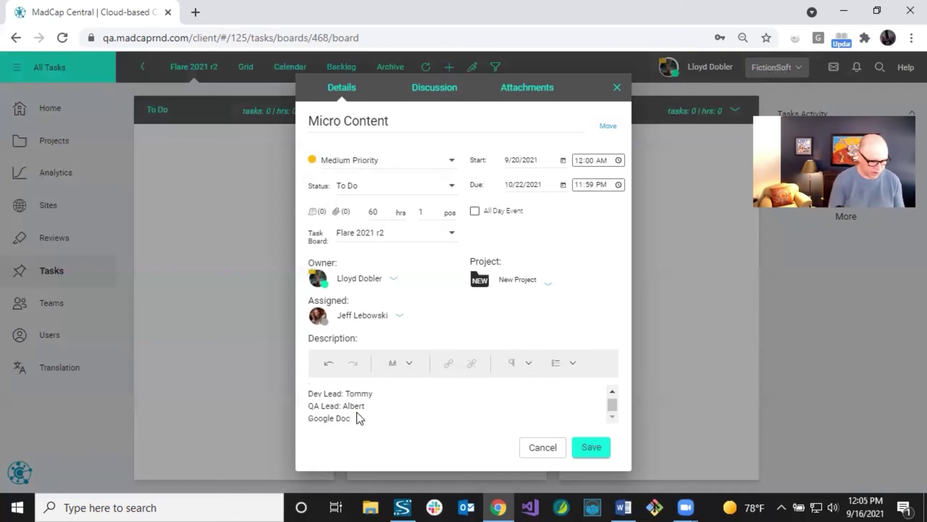
key(Return)
text(Checklist)
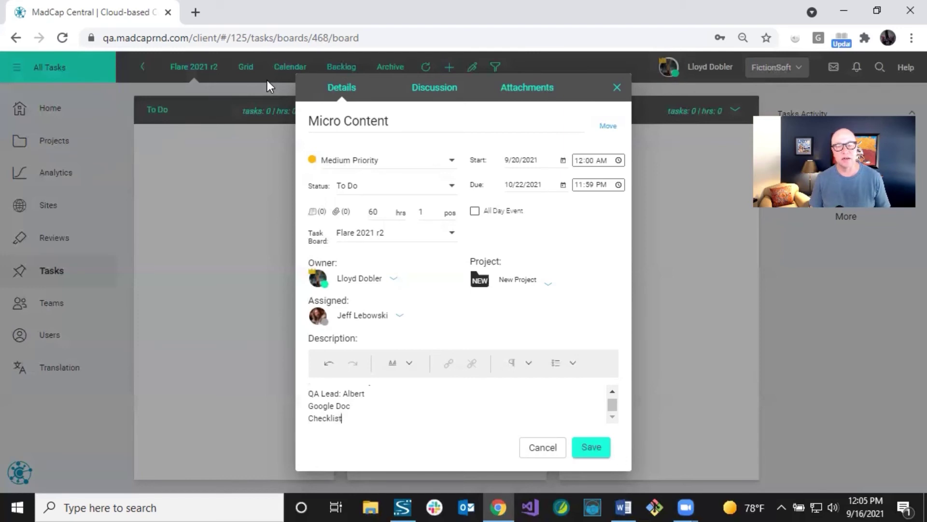
click(406, 39)
key(ctrl+c)
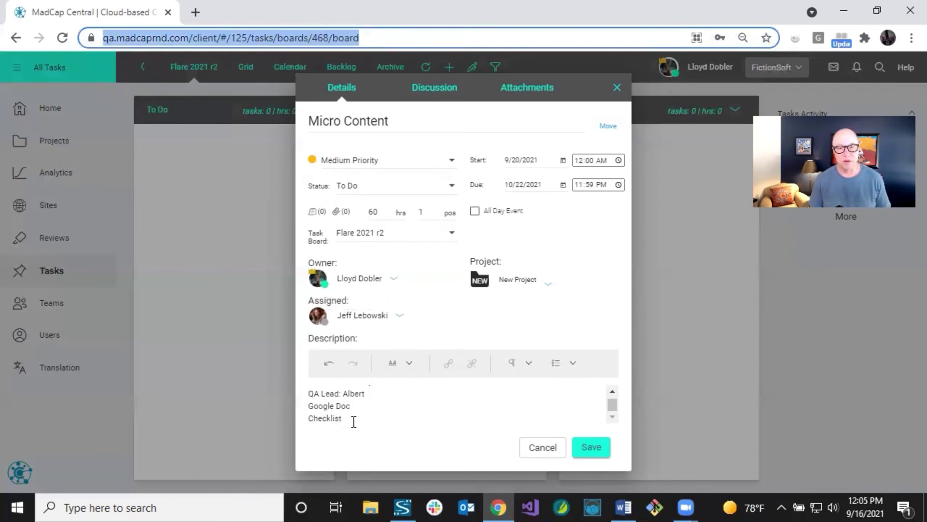
drag(344, 418, 305, 417)
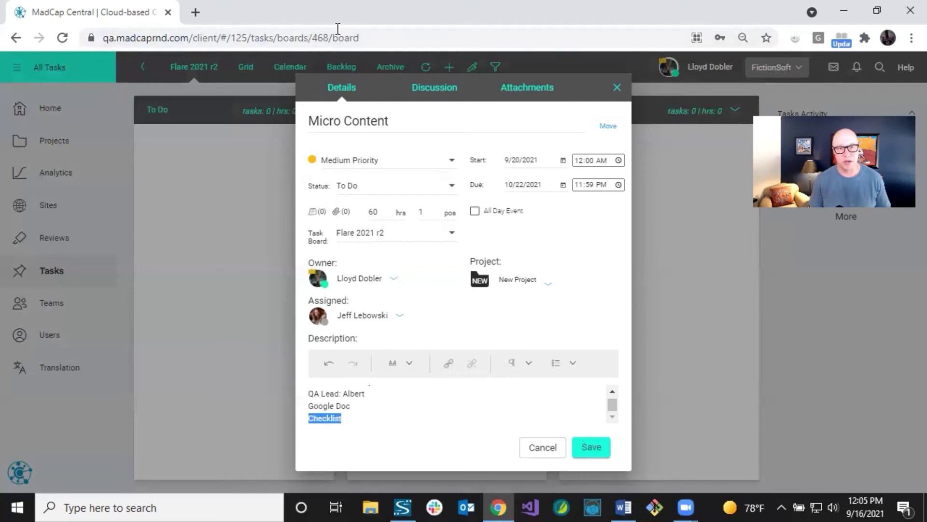
click(448, 363)
click(488, 309)
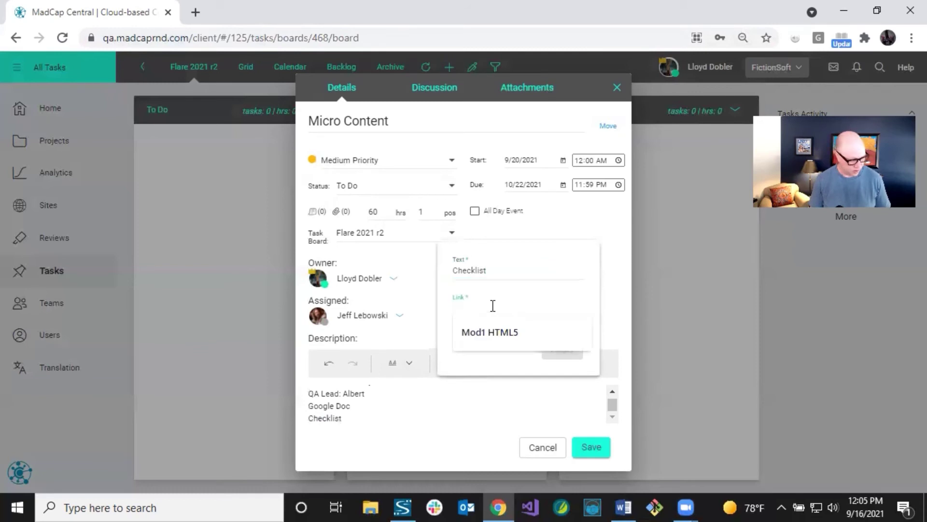
key(ctrl+v)
click(561, 350)
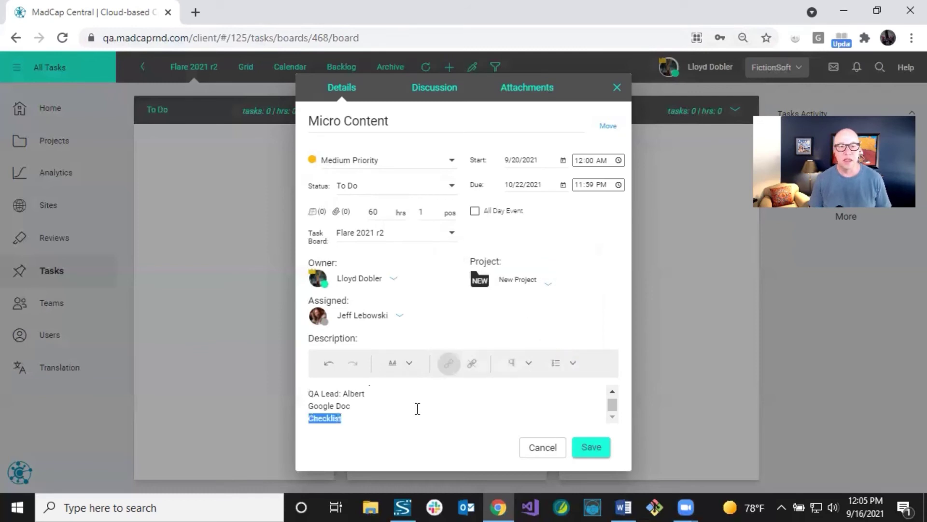
click(393, 416)
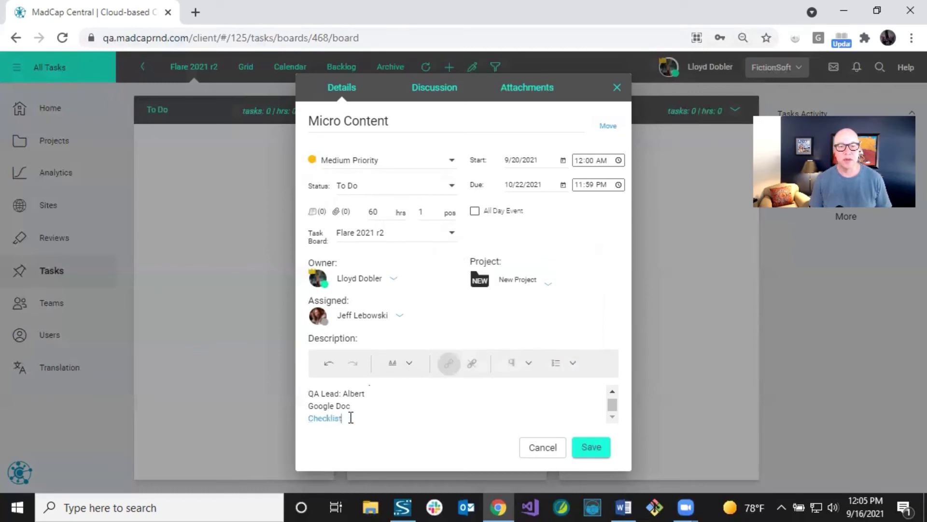
drag(348, 416, 311, 424)
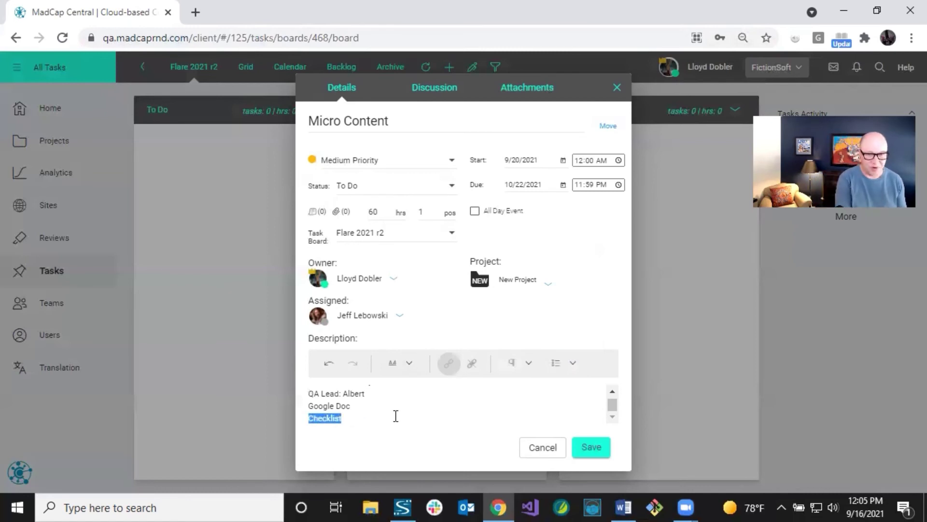
text(Checklist)
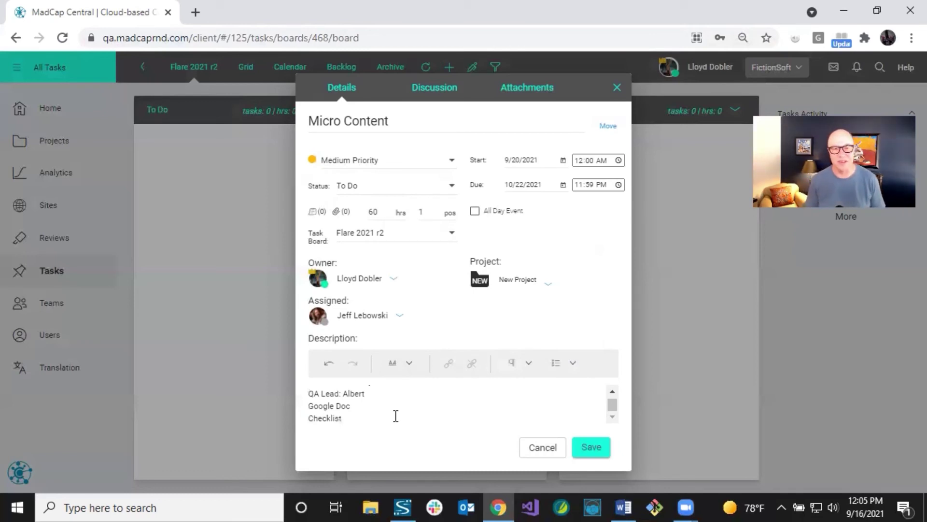
double_click(353, 393)
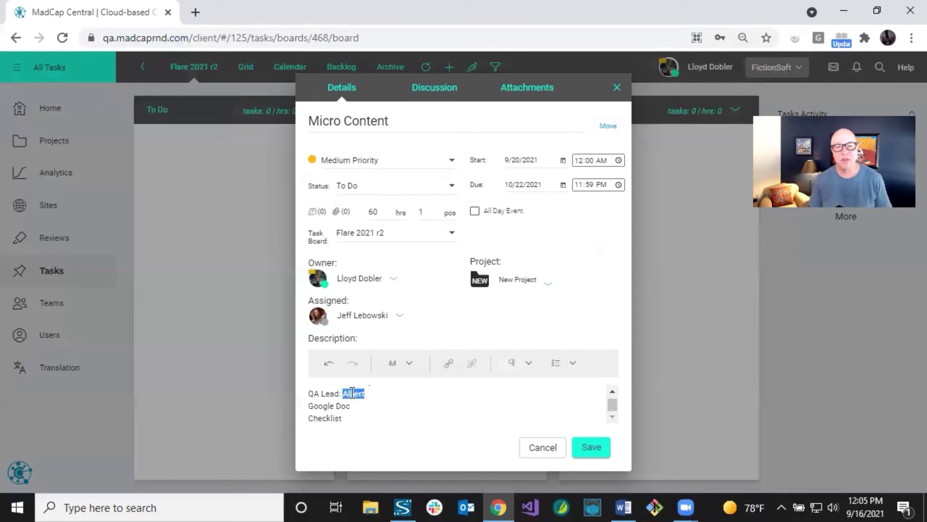
click(411, 364)
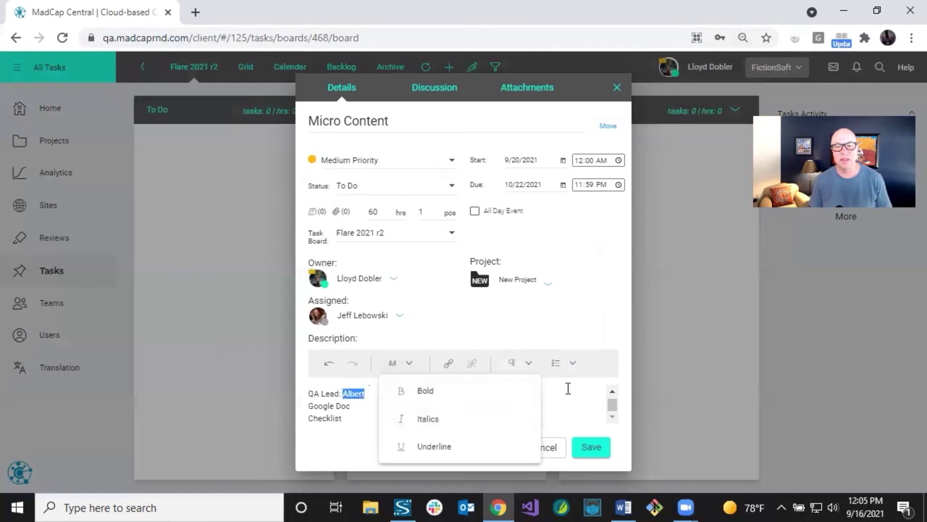
click(530, 367)
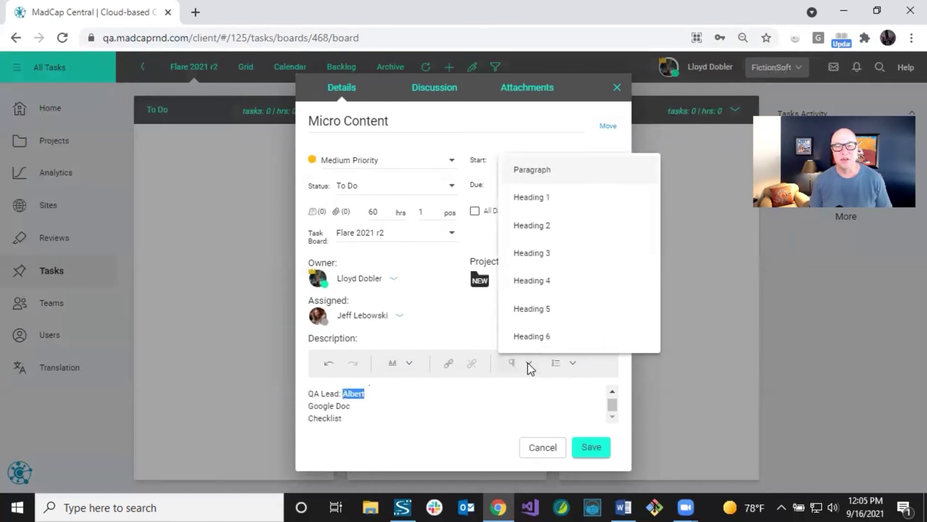
click(573, 365)
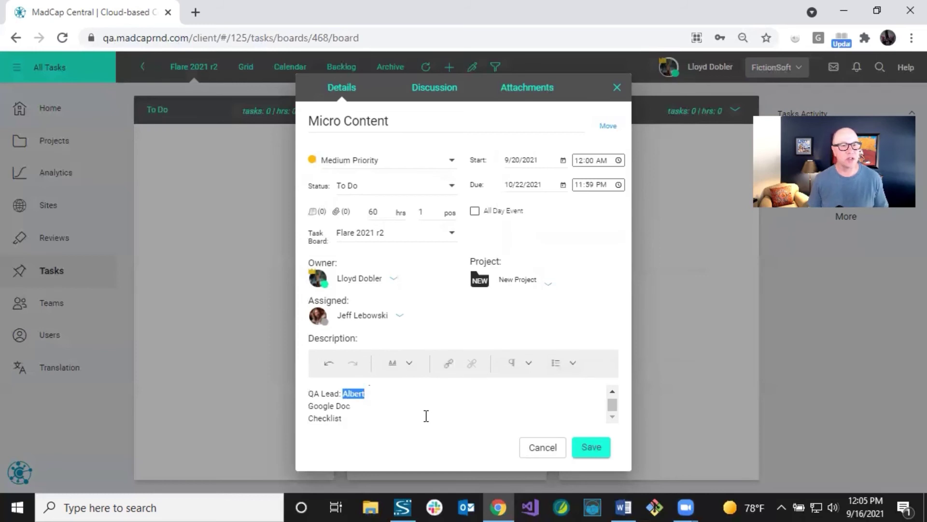
click(379, 403)
scroll(378, 402, up, 1)
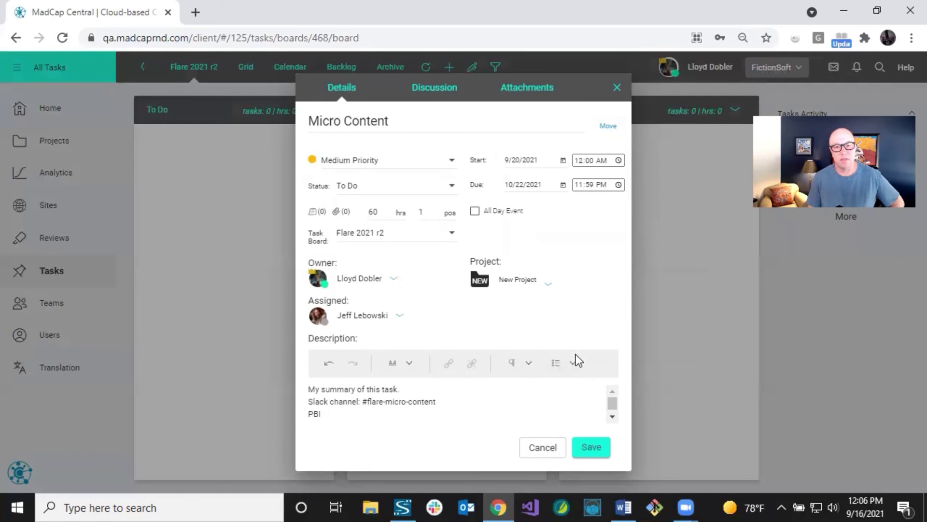
Save the Micro Content task, close its details, and return to the Home dashboard
click(592, 448)
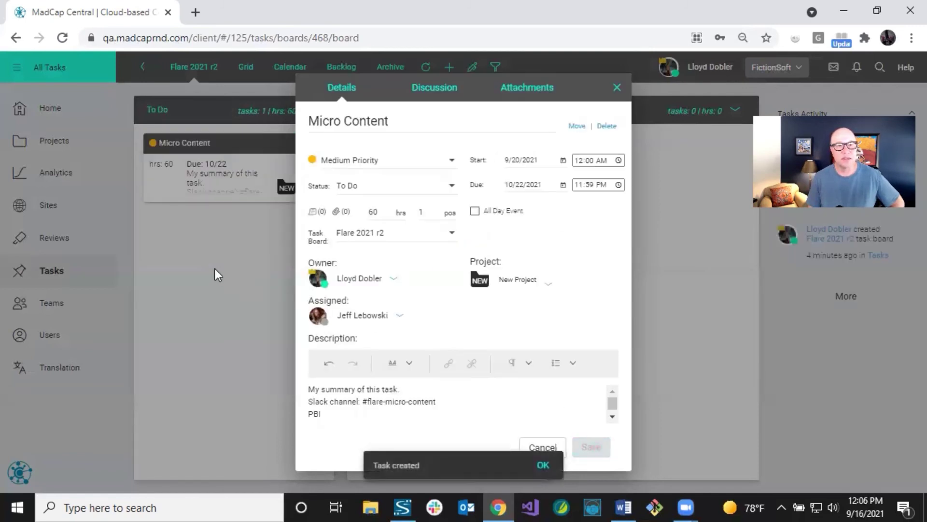
click(617, 87)
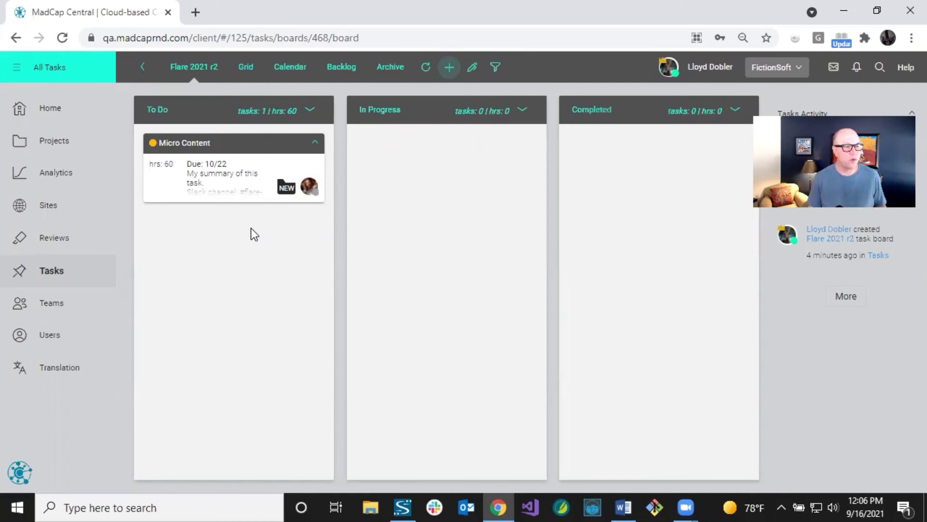
click(58, 116)
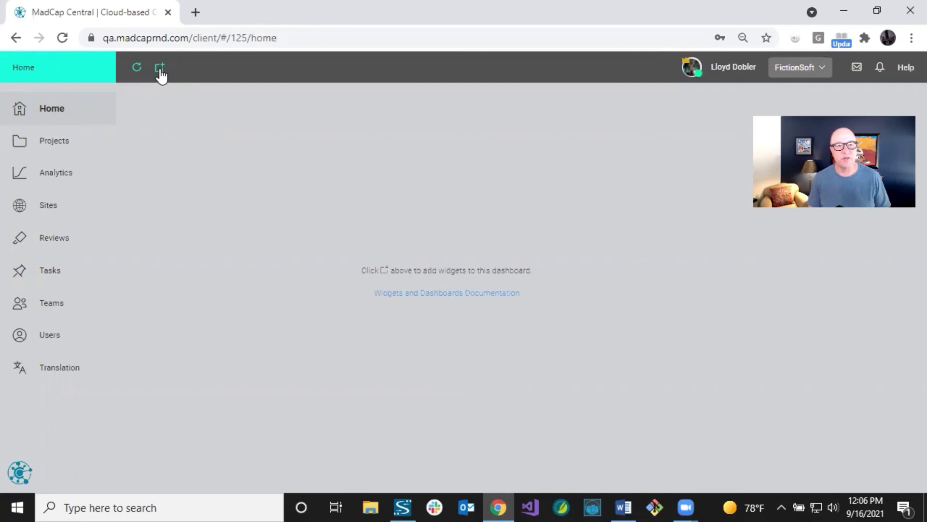
Add the Task Calendar and Task Summary widgets to the Home dashboard
click(160, 68)
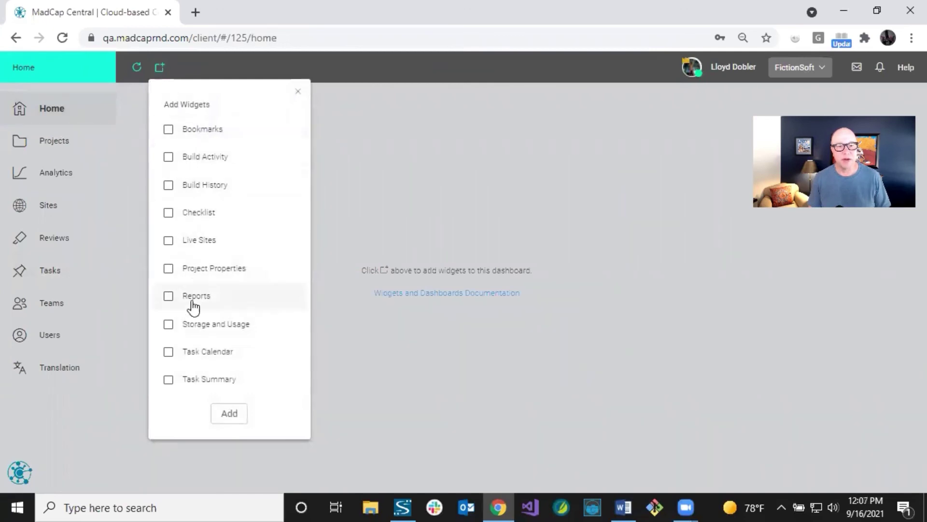
click(168, 355)
click(170, 384)
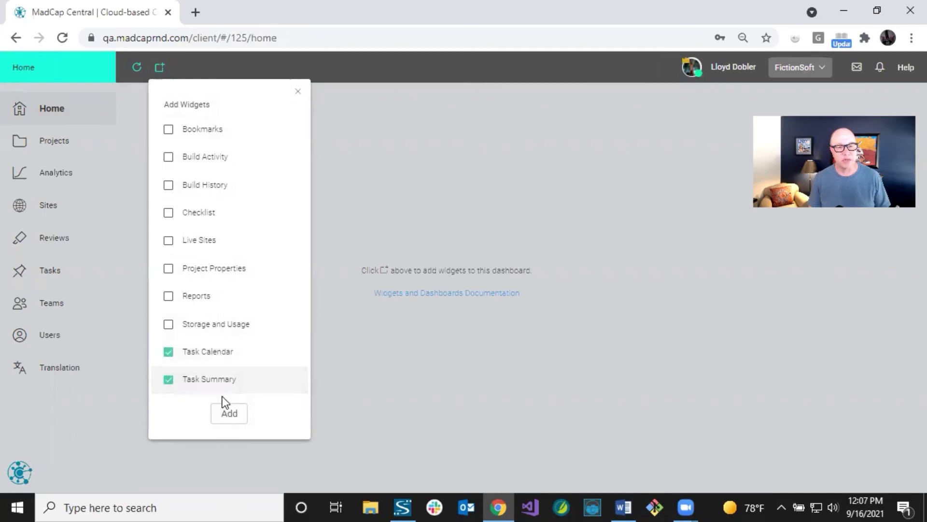
click(228, 414)
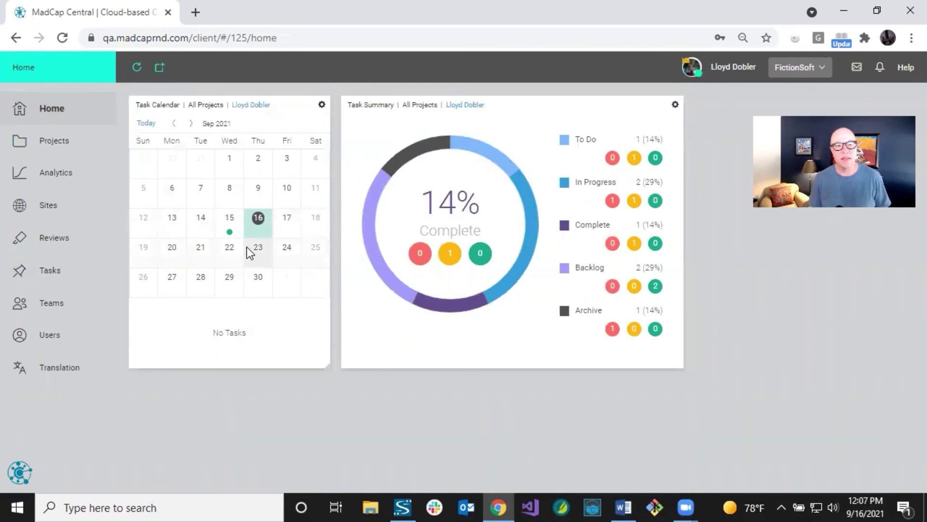
Show Sep 15 in the Task Calendar widget and expand Task A (due 09/15, 8 hrs)
mouse_move(228, 234)
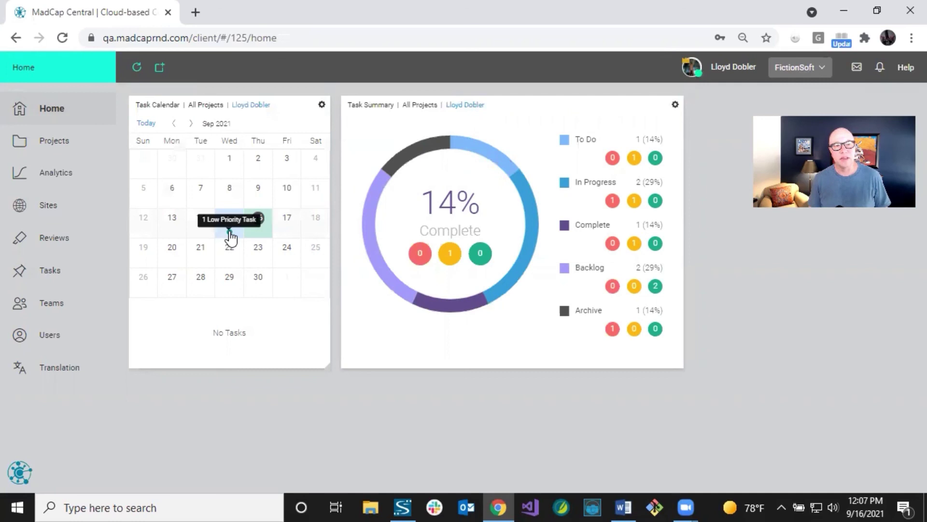
click(230, 231)
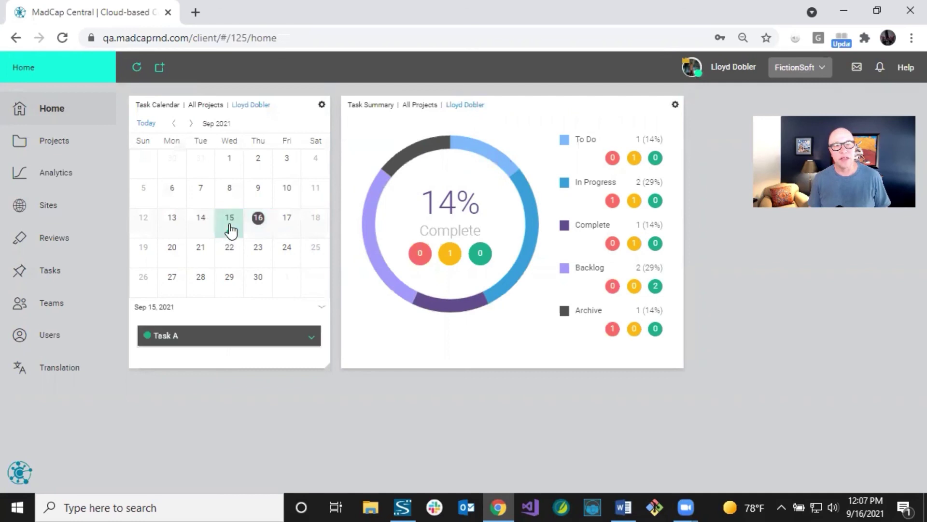
click(312, 338)
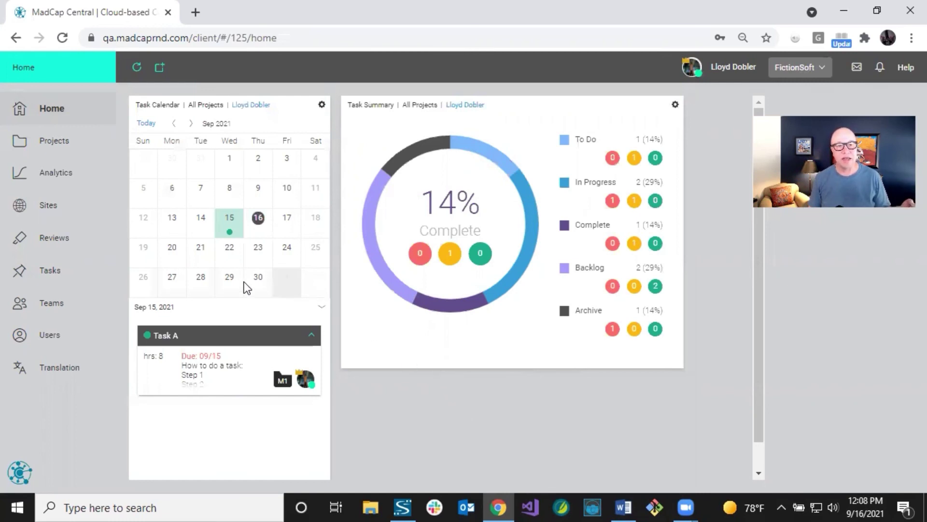
Open the Default Board from the list of task boards
click(74, 282)
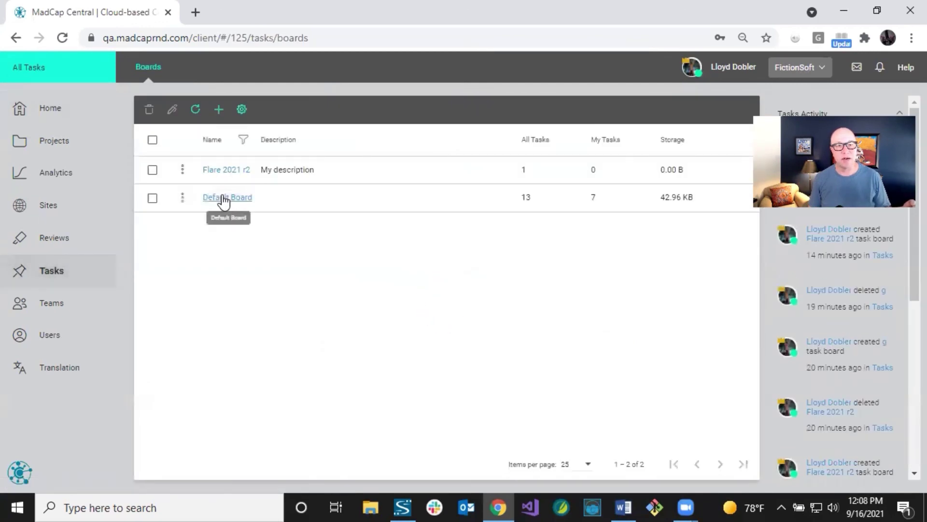
click(224, 199)
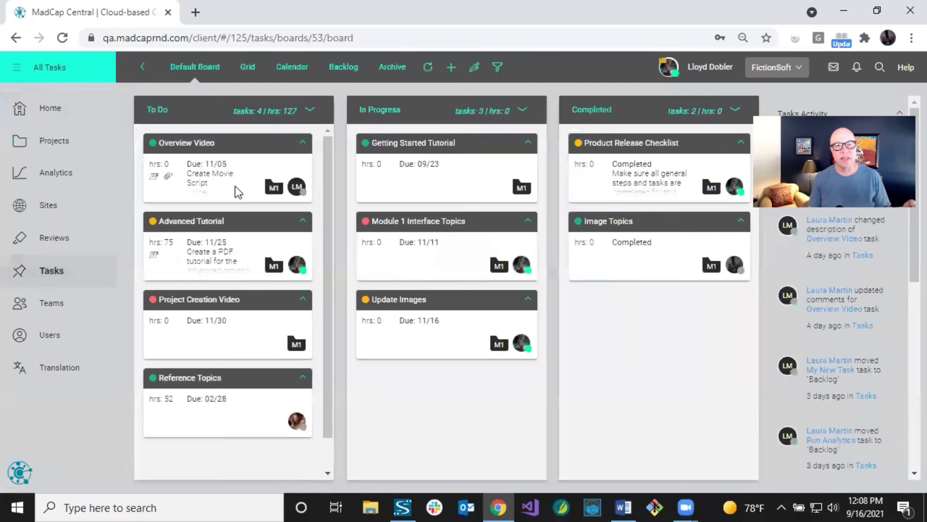